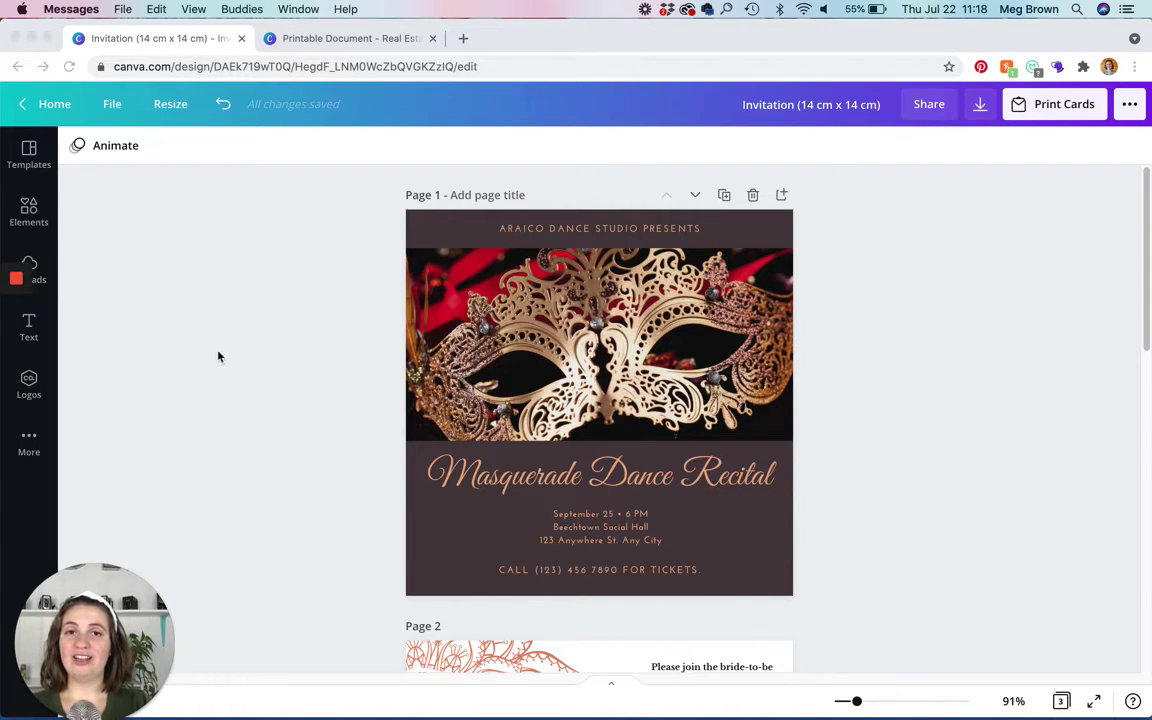
# - From the invitation's file menu, look at custom design size options in inches, then dismiss them
pyautogui.click(333, 40)
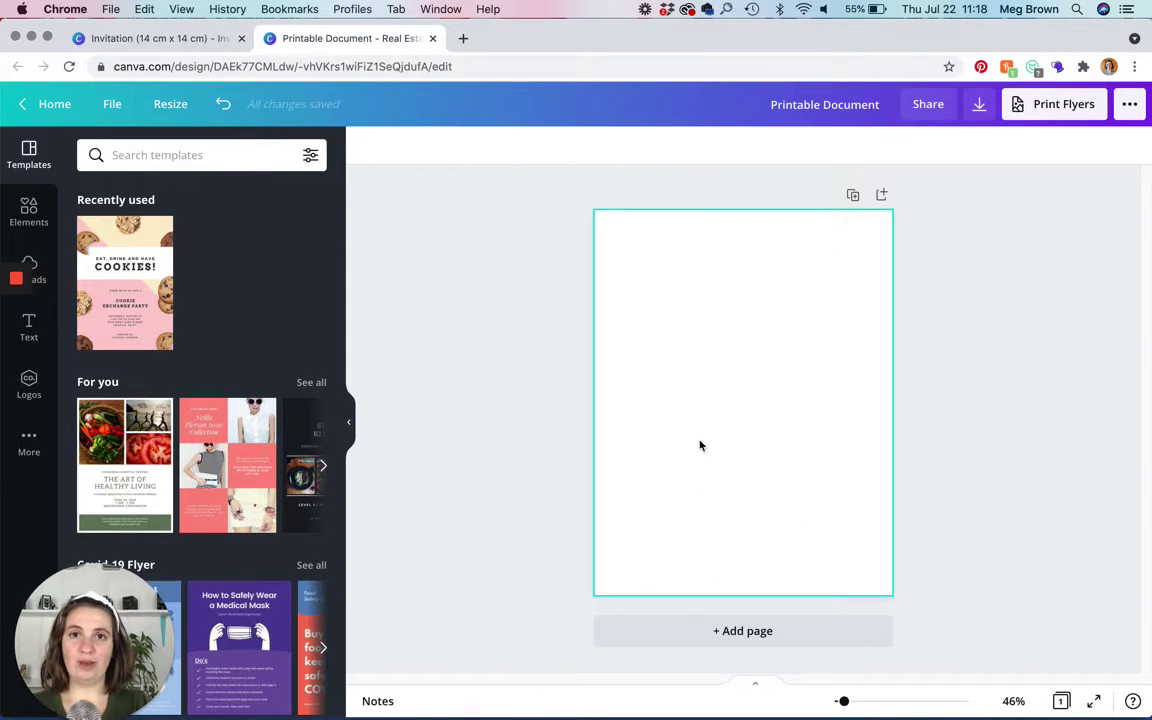
pyautogui.click(200, 37)
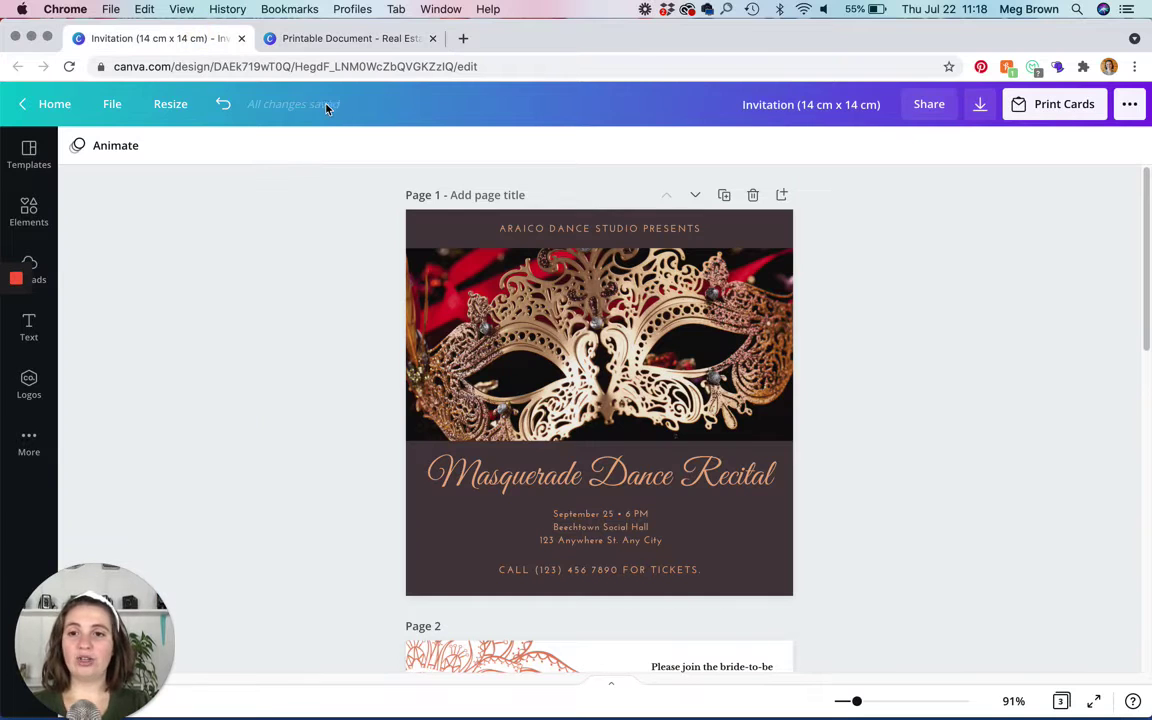
pyautogui.click(111, 104)
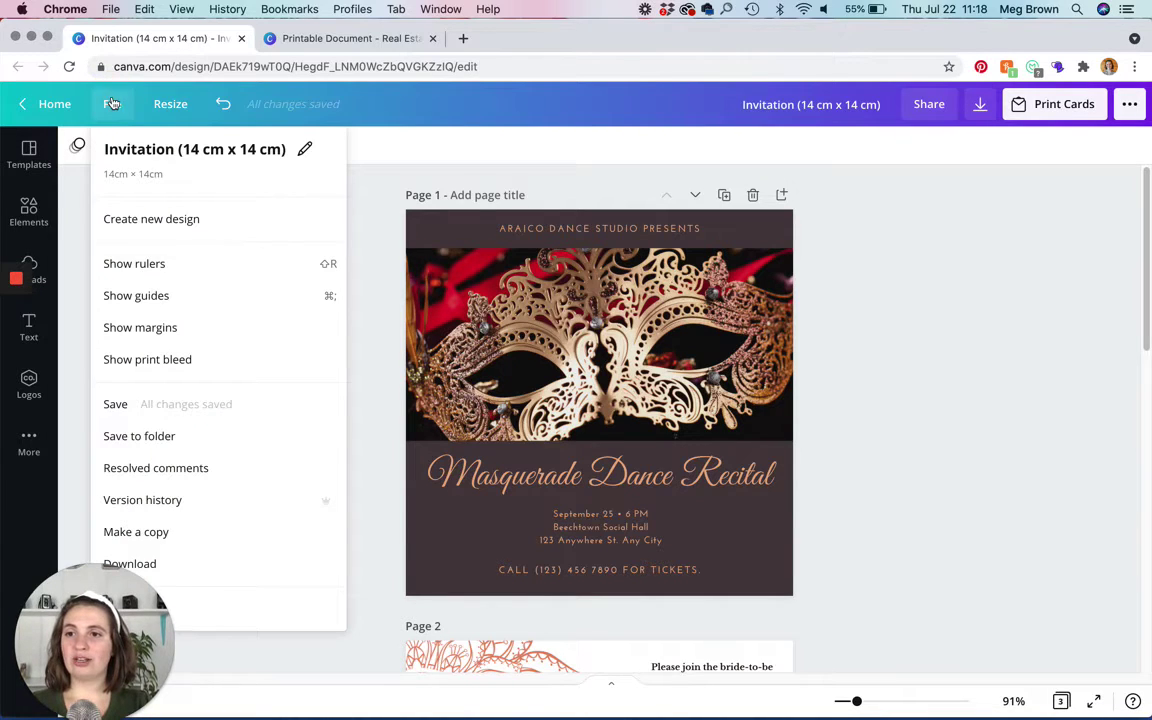
pyautogui.click(145, 220)
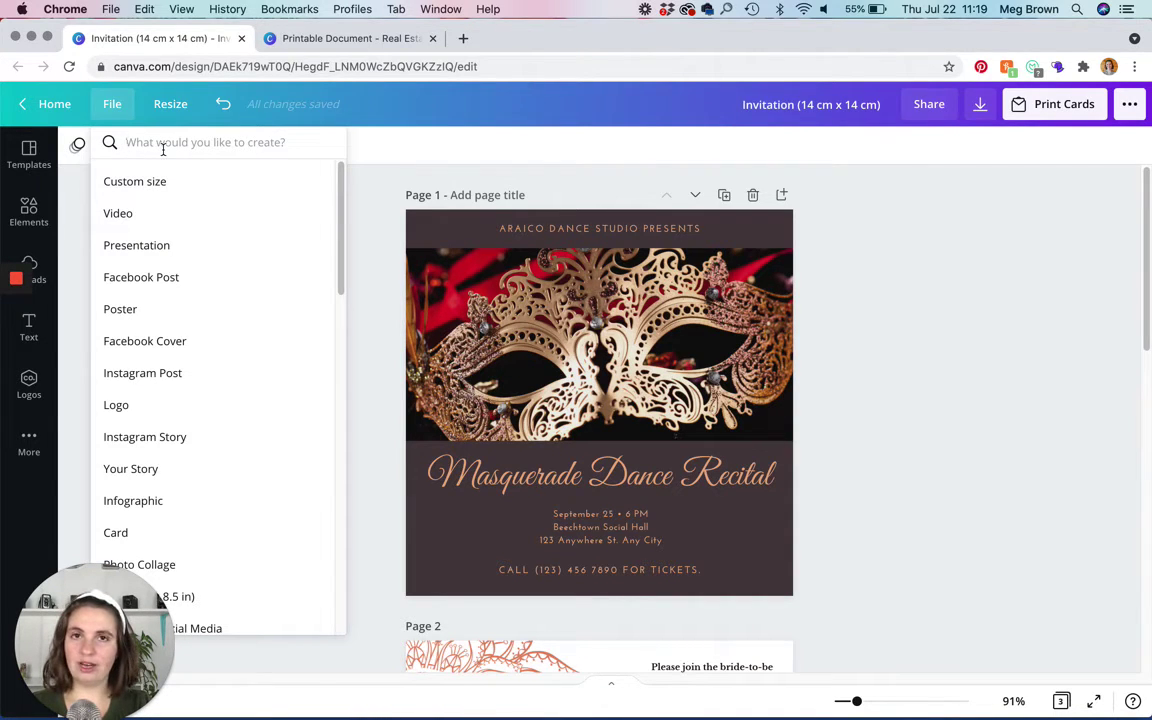
pyautogui.click(148, 181)
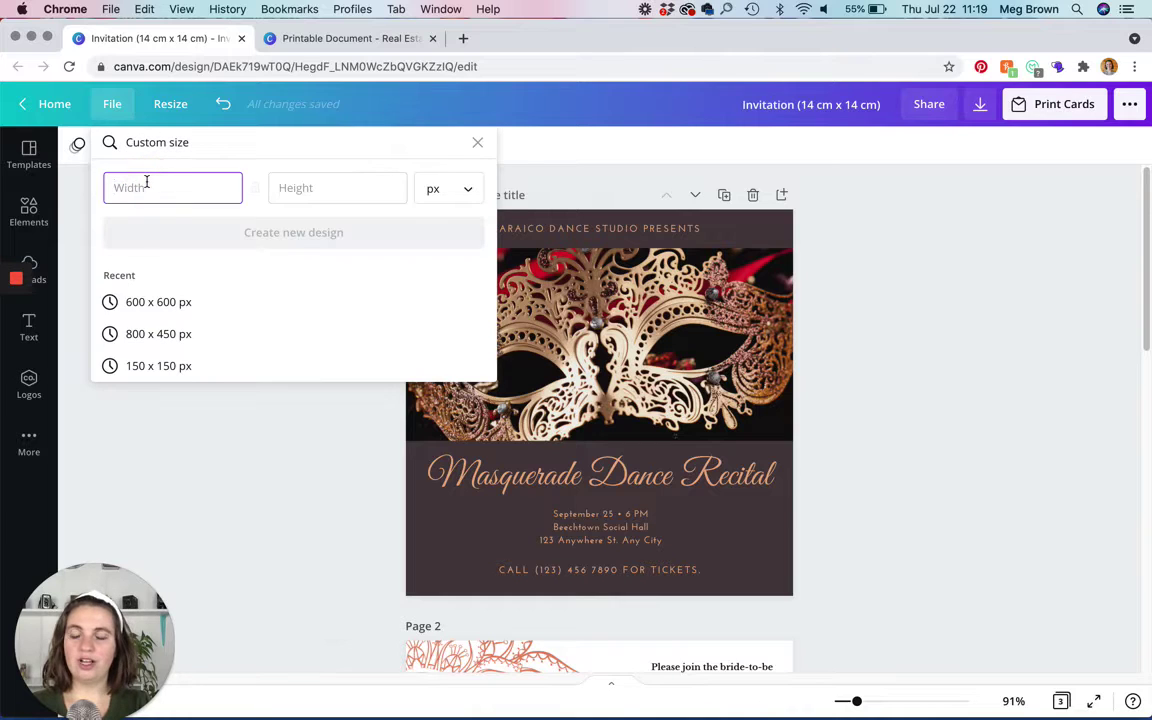
pyautogui.click(438, 188)
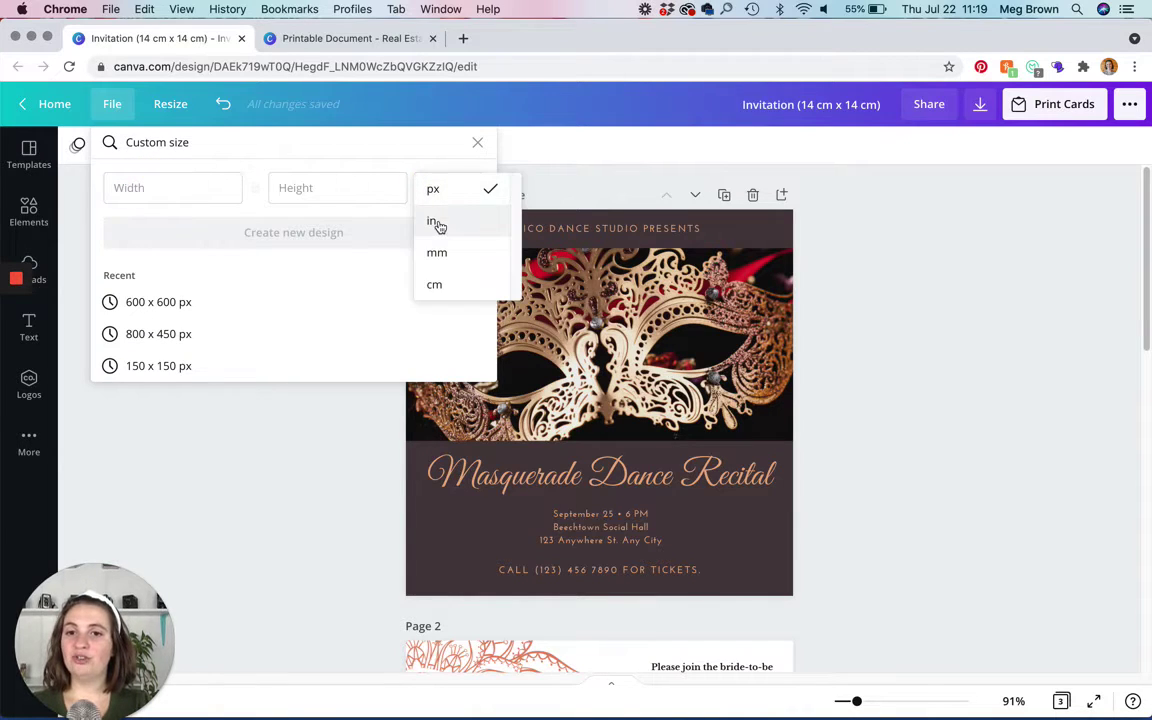
pyautogui.click(436, 223)
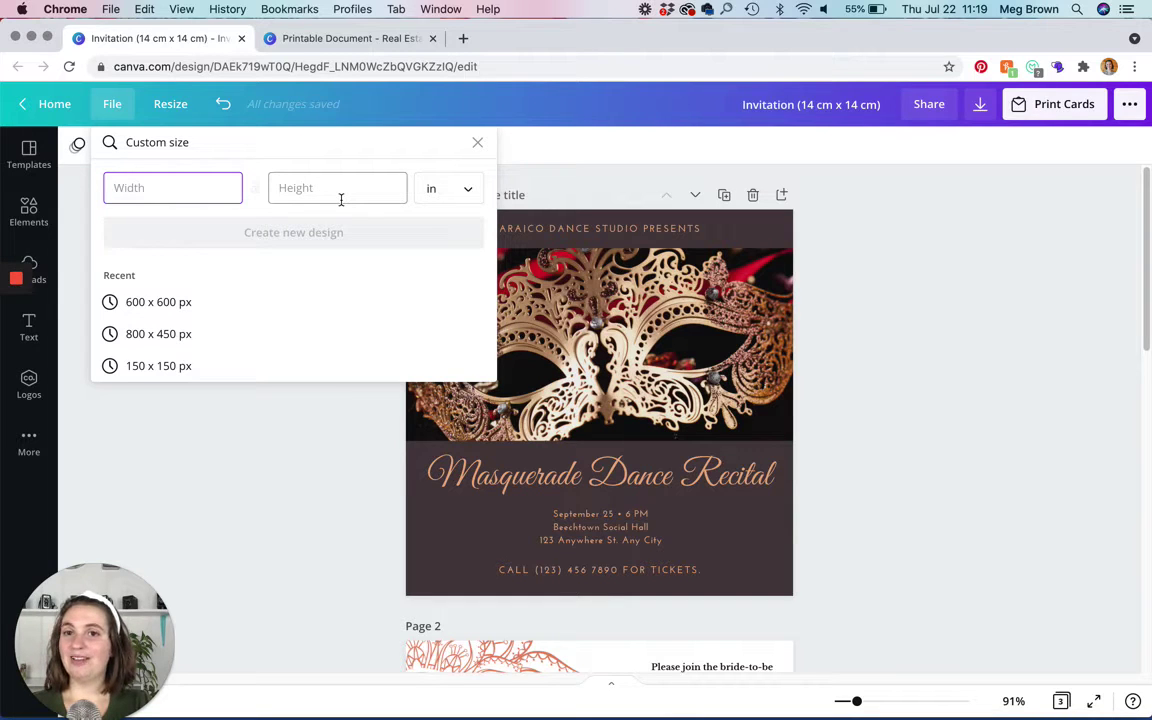
pyautogui.click(70, 235)
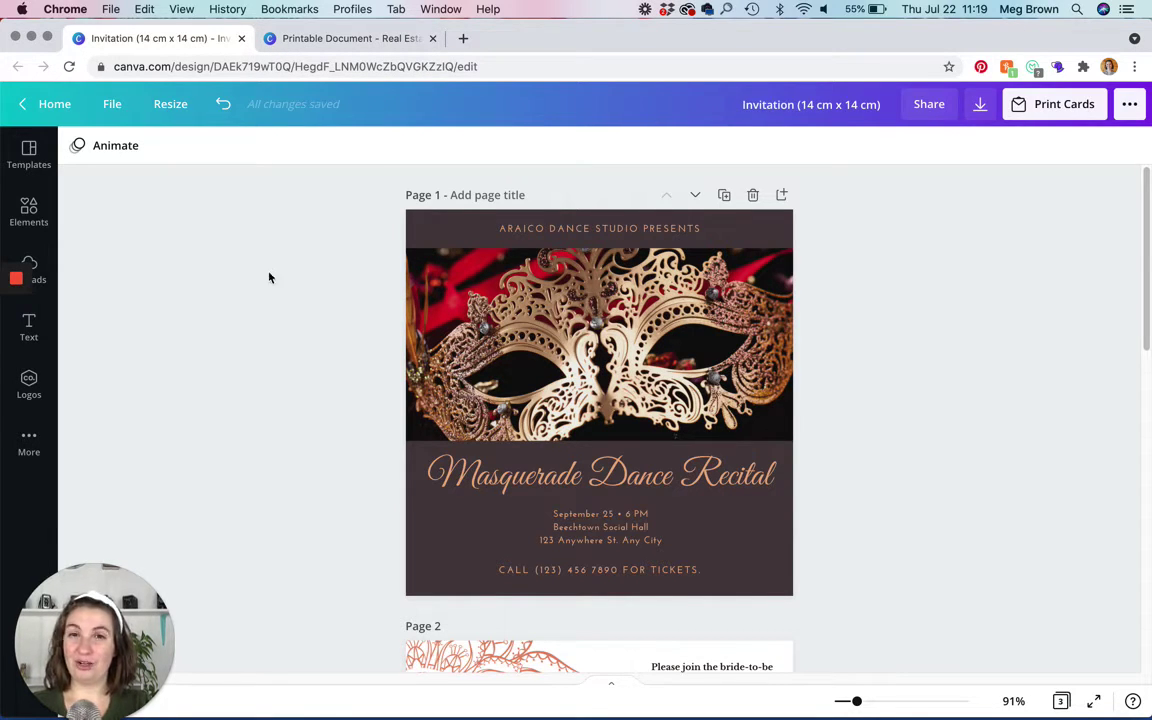
# - Paste all the masquerade invitation's elements onto the printable page and drag them to the centre
pyautogui.moveTo(372, 209); pyautogui.dragTo(838, 618)
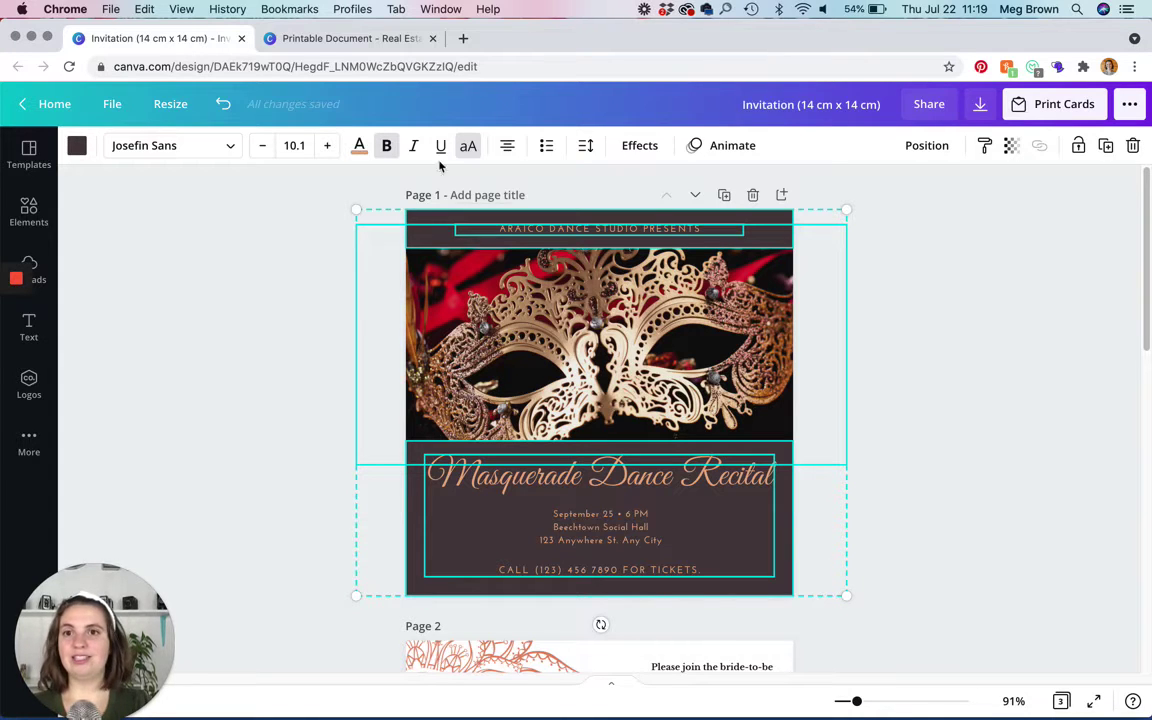
pyautogui.click(334, 40)
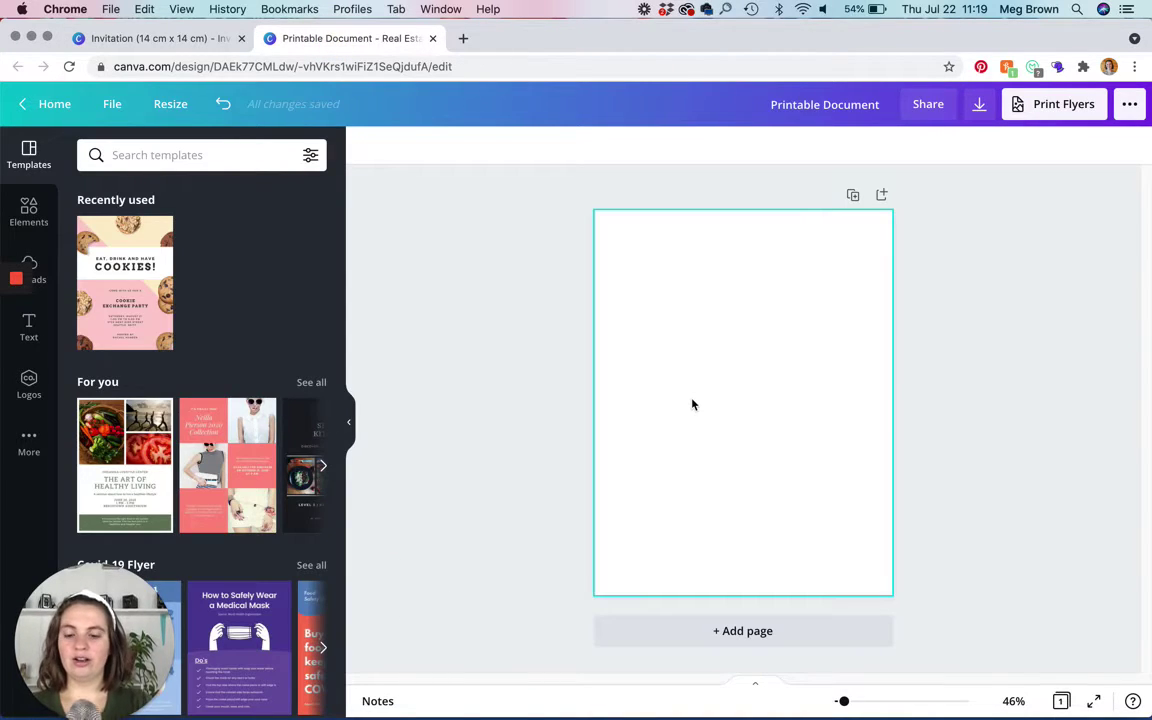
pyautogui.press('super+v')
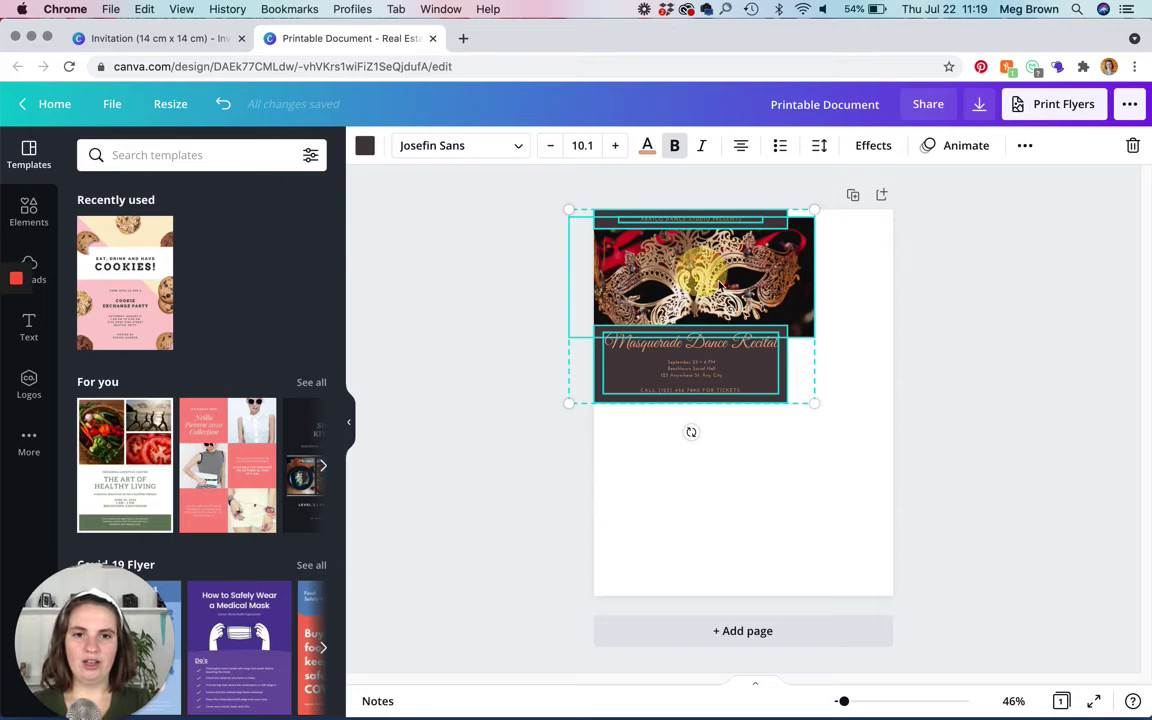
pyautogui.moveTo(720, 287); pyautogui.dragTo(769, 341)
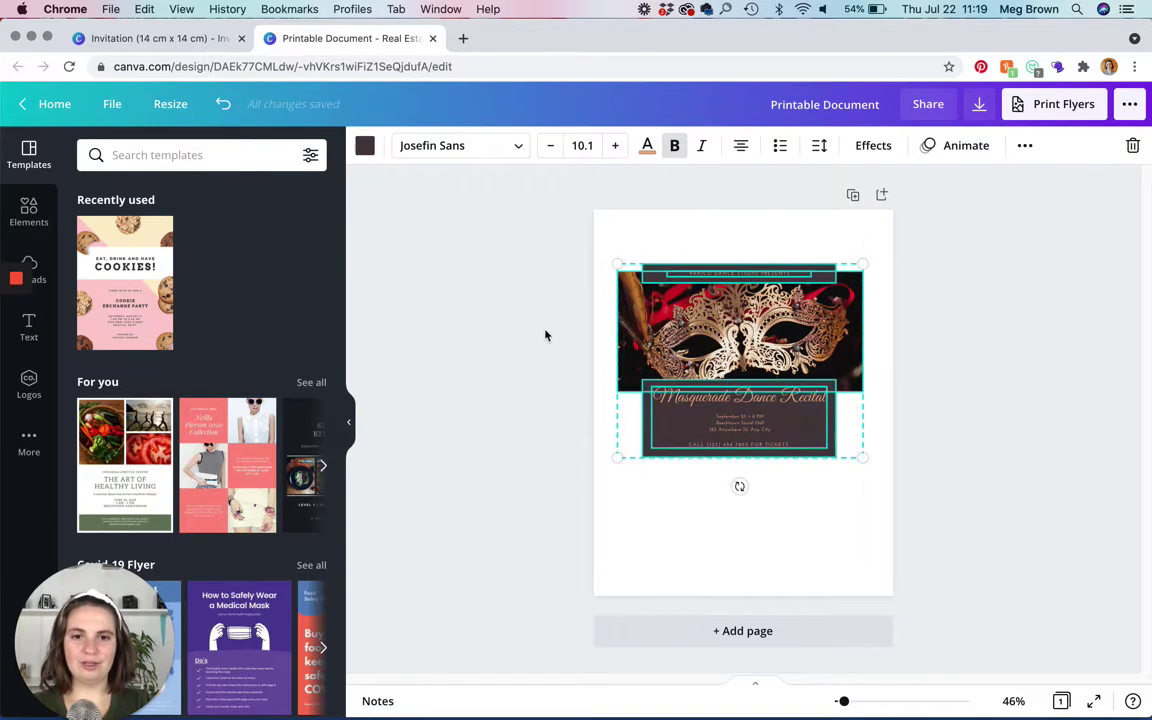
pyautogui.click(545, 335)
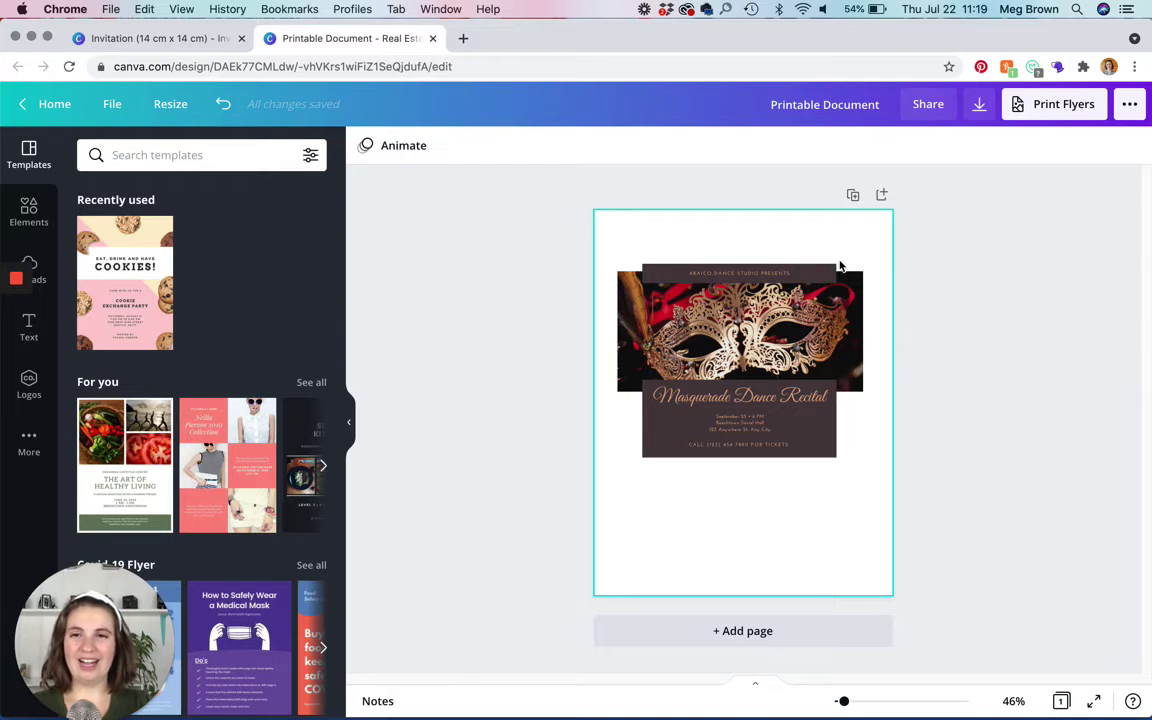
# - Undo the move and the paste so the printable page is empty, then return to the invitation
pyautogui.click(223, 105)
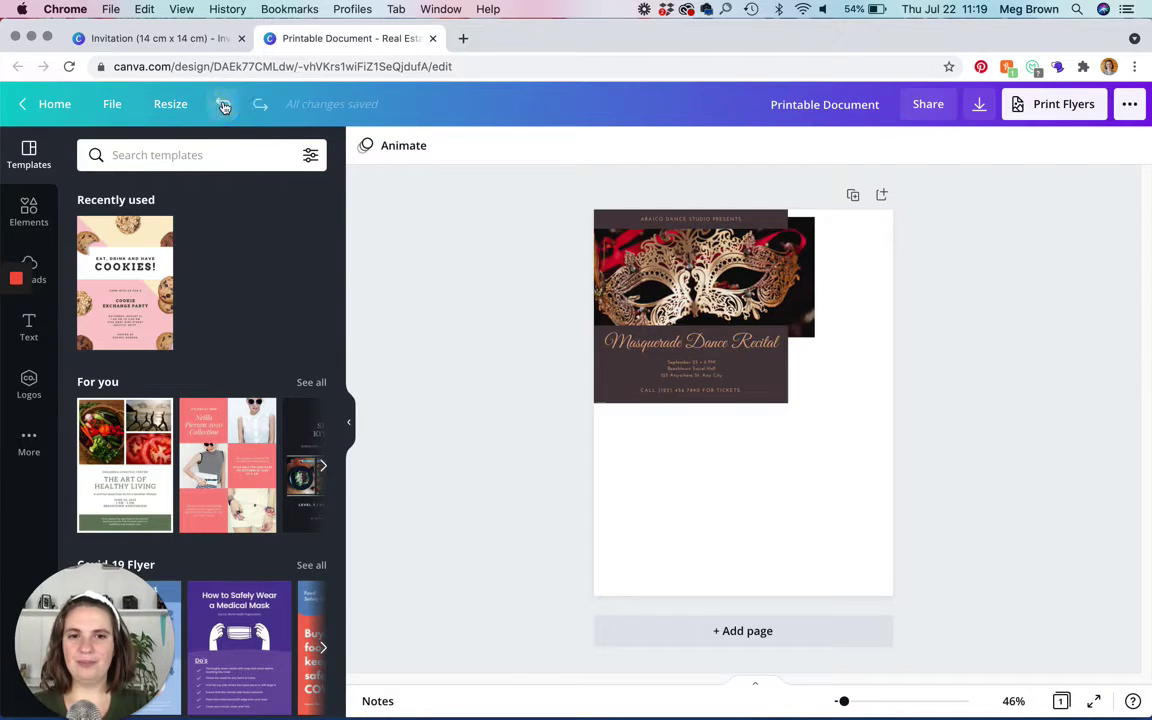
pyautogui.click(223, 105)
pyautogui.click(168, 38)
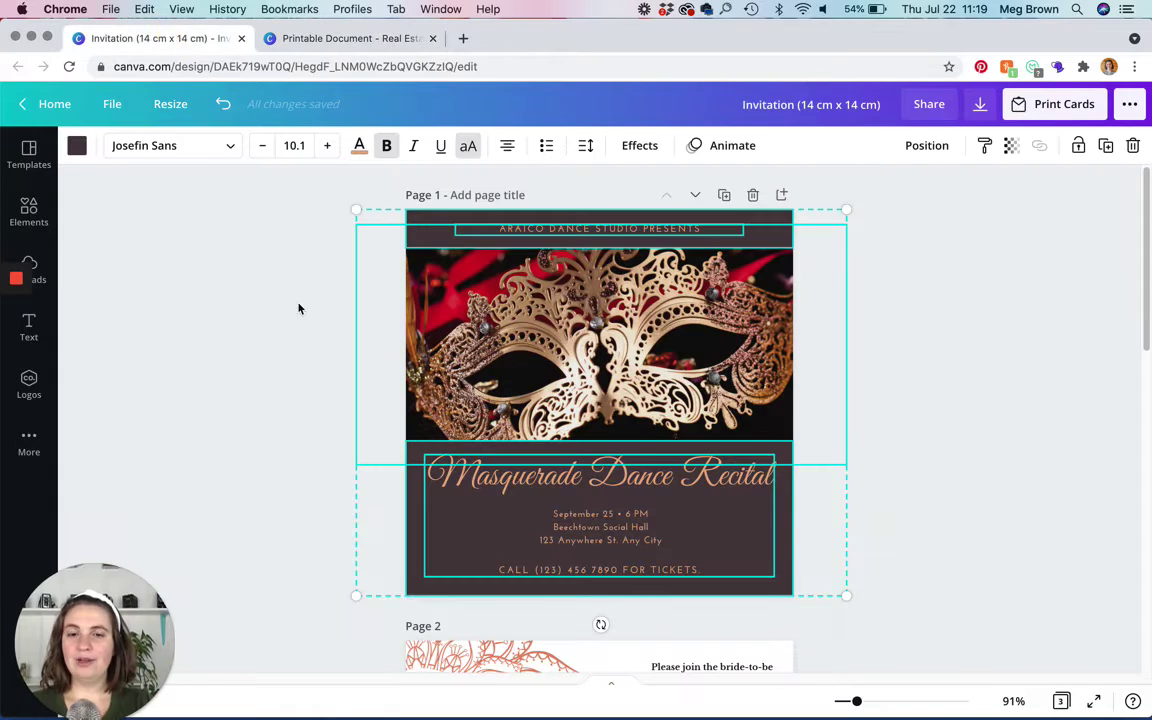
pyautogui.click(250, 319)
# - Crop the mask photo's left and right sides to the card edges, about 13.7 cm wide
pyautogui.click(386, 316)
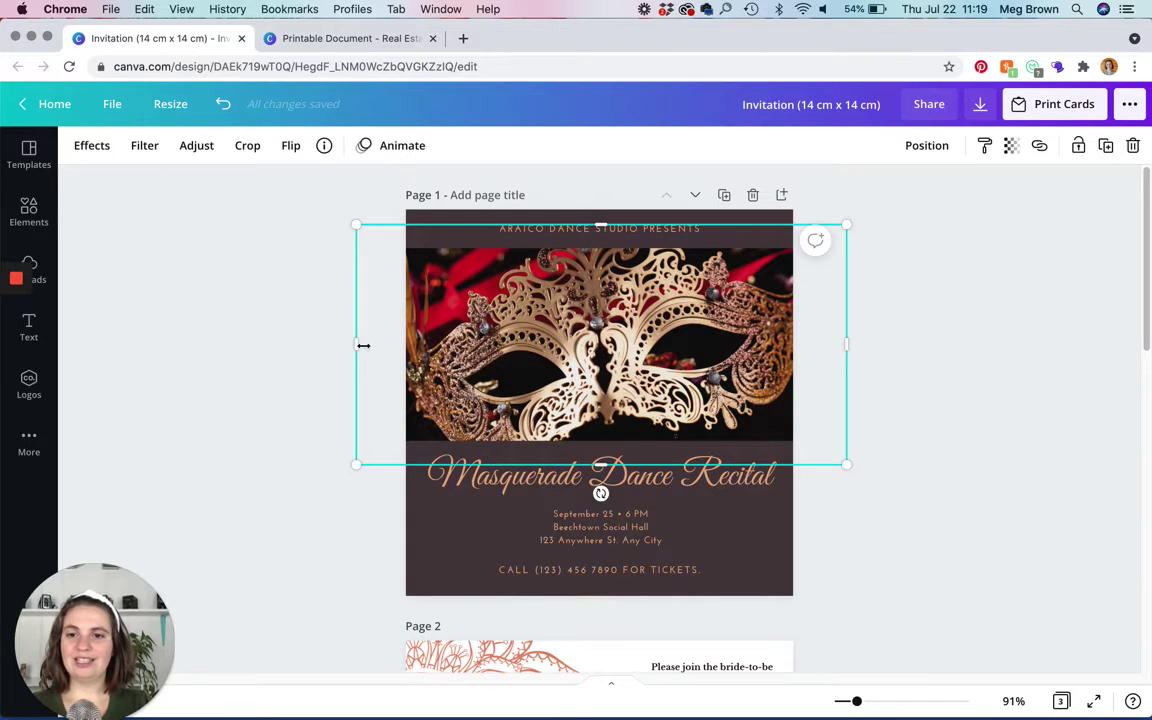
pyautogui.moveTo(363, 345); pyautogui.dragTo(411, 352)
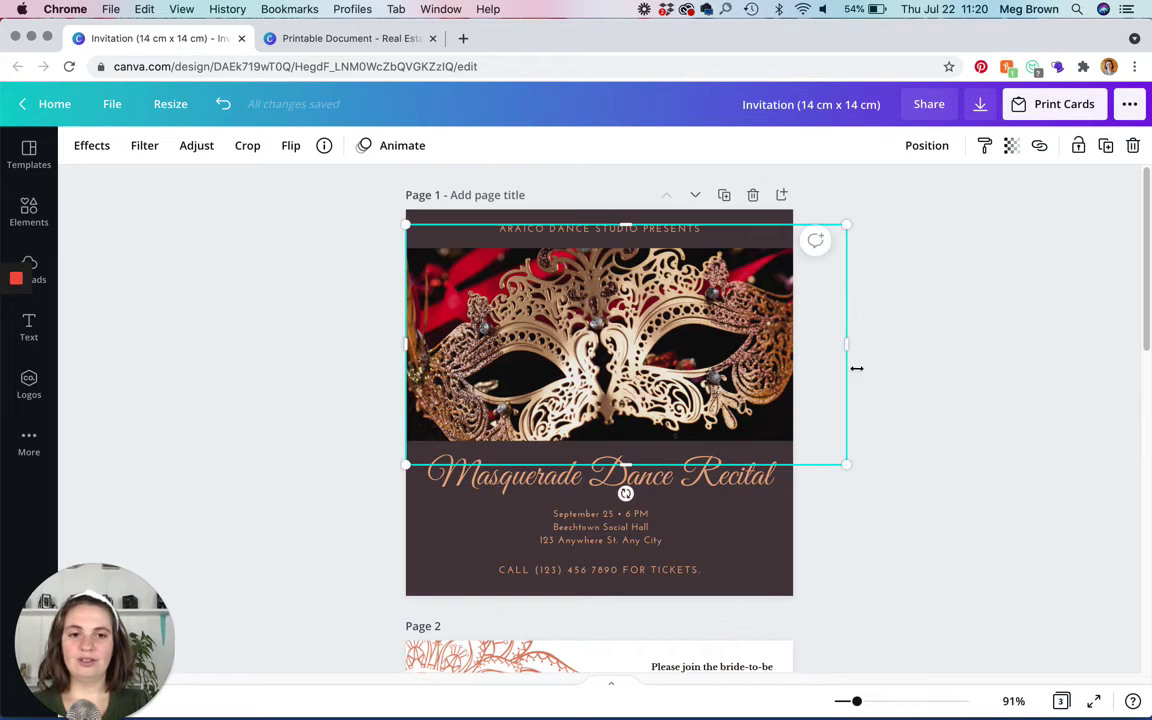
pyautogui.moveTo(848, 344); pyautogui.dragTo(797, 342)
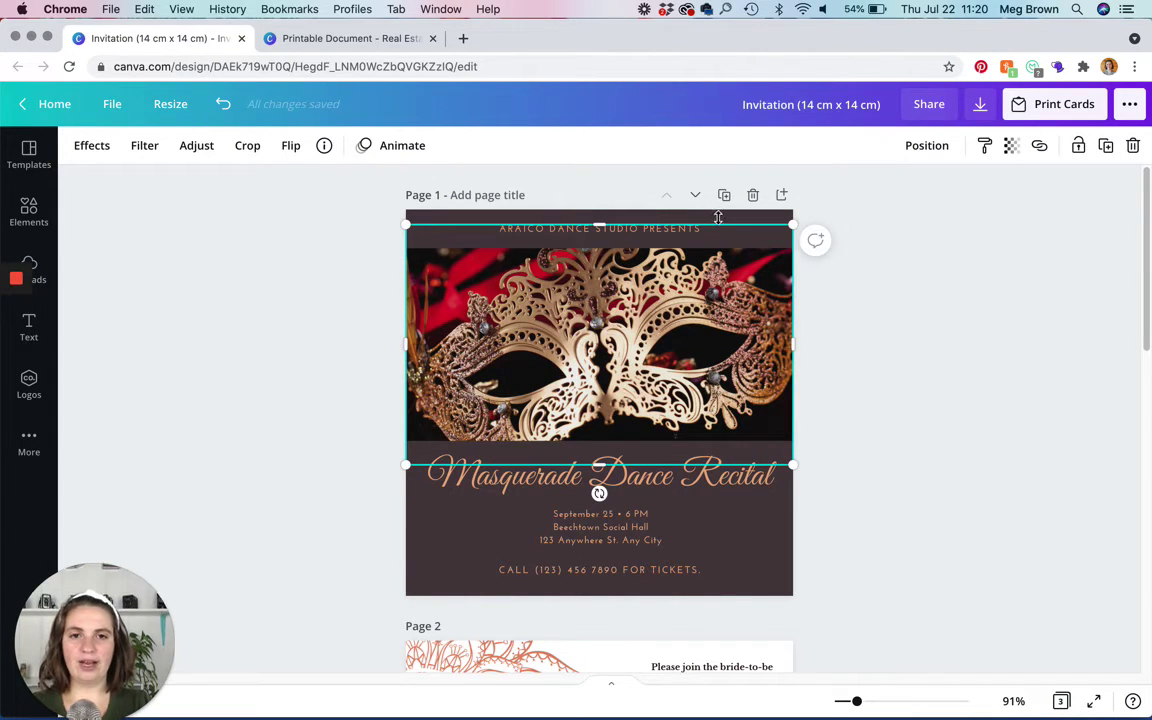
pyautogui.click(771, 227)
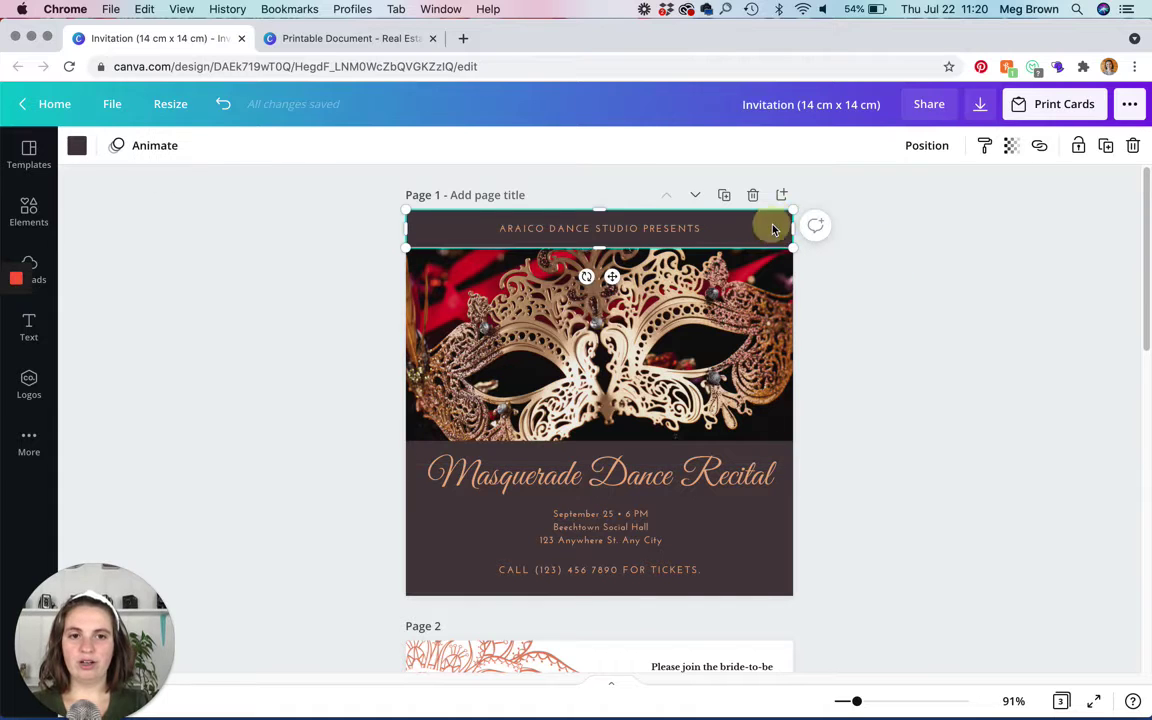
pyautogui.click(418, 518)
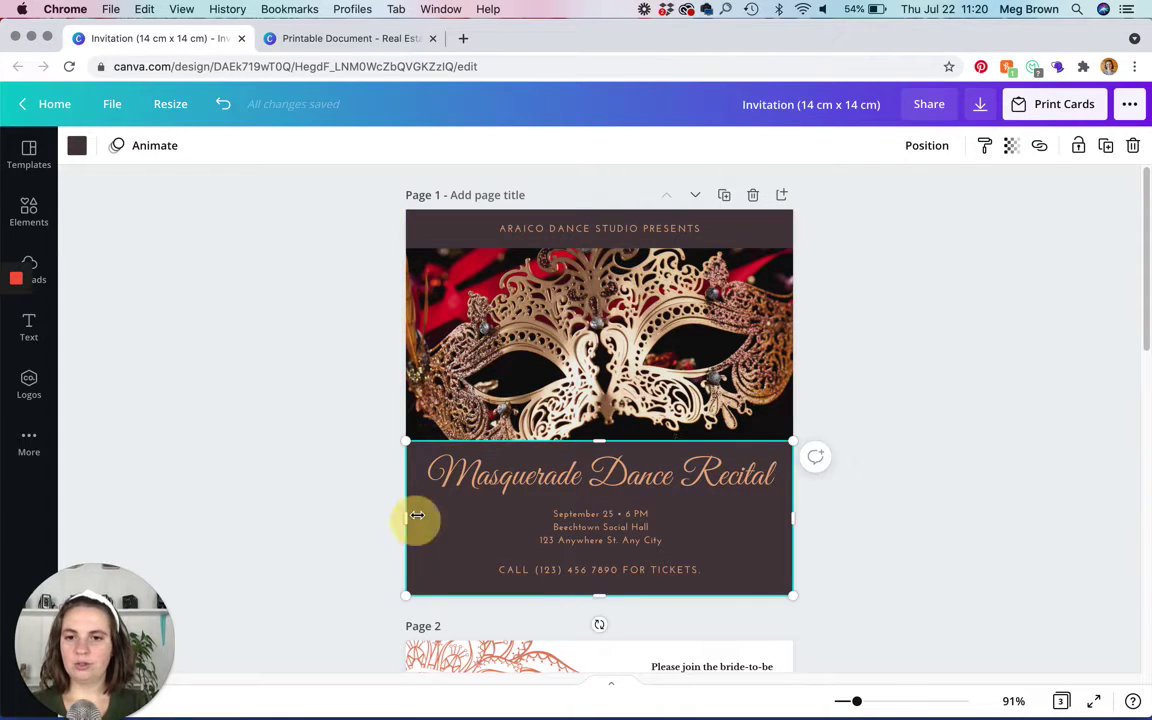
pyautogui.click(358, 411)
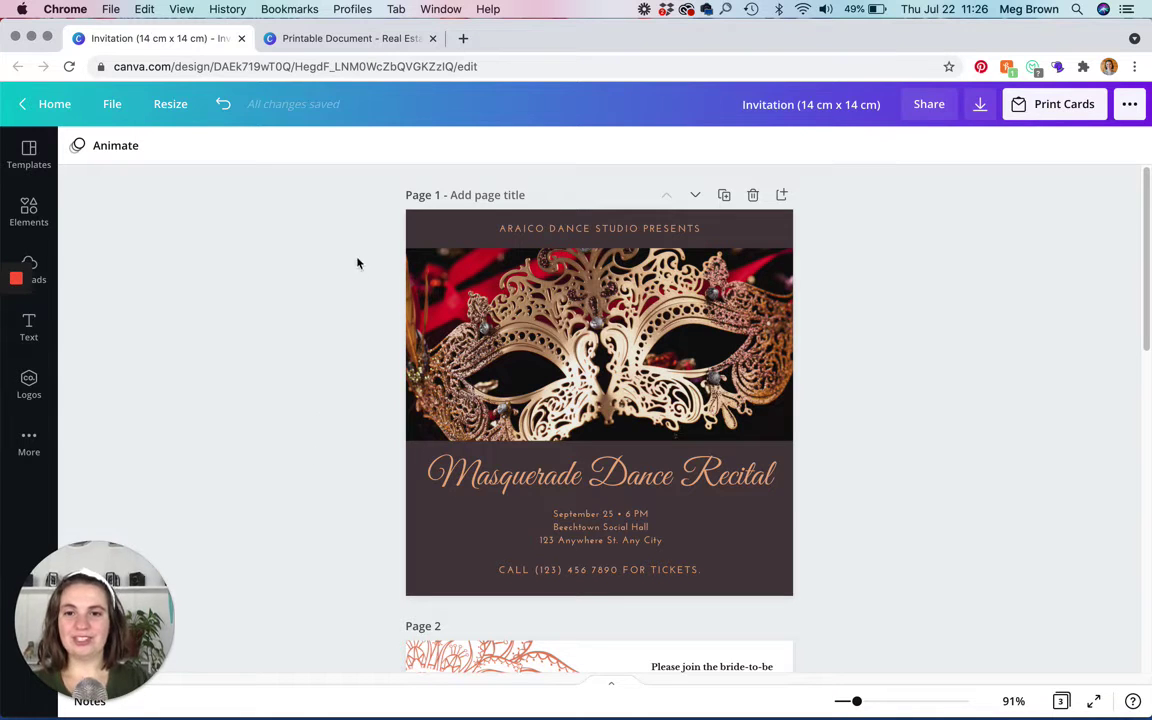
# - Paste a copy of every masquerade invitation element onto the printable page
pyautogui.click(385, 212)
pyautogui.moveTo(470, 248); pyautogui.dragTo(837, 623)
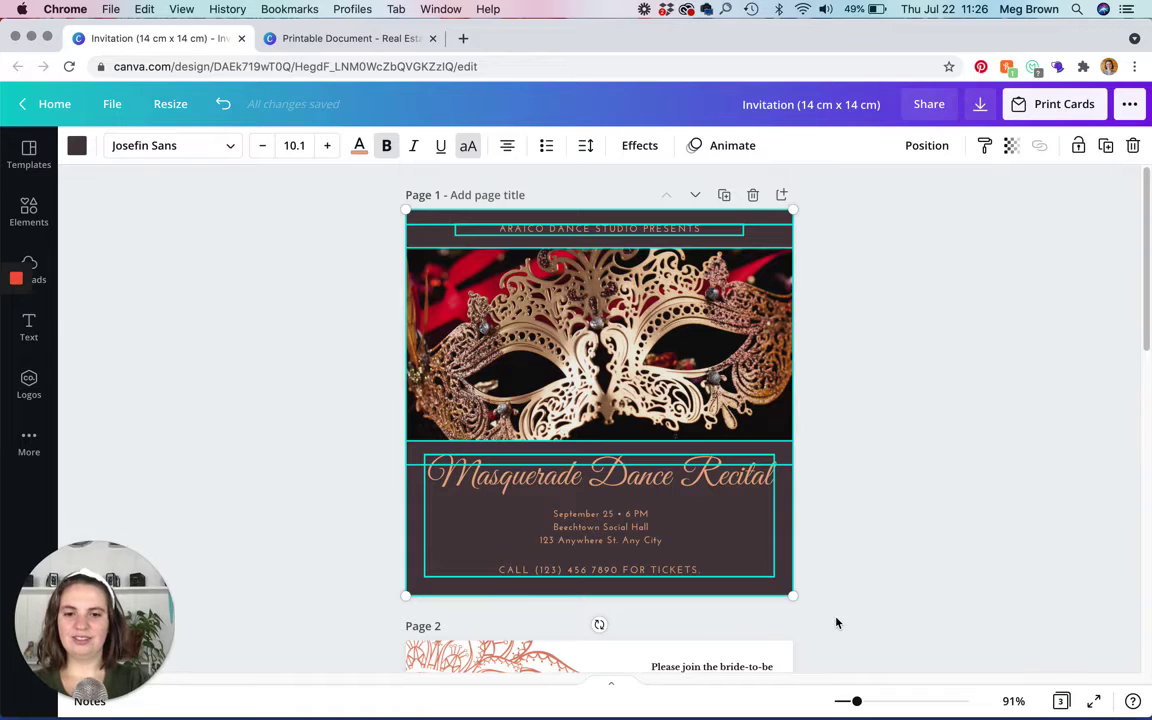
pyautogui.click(352, 38)
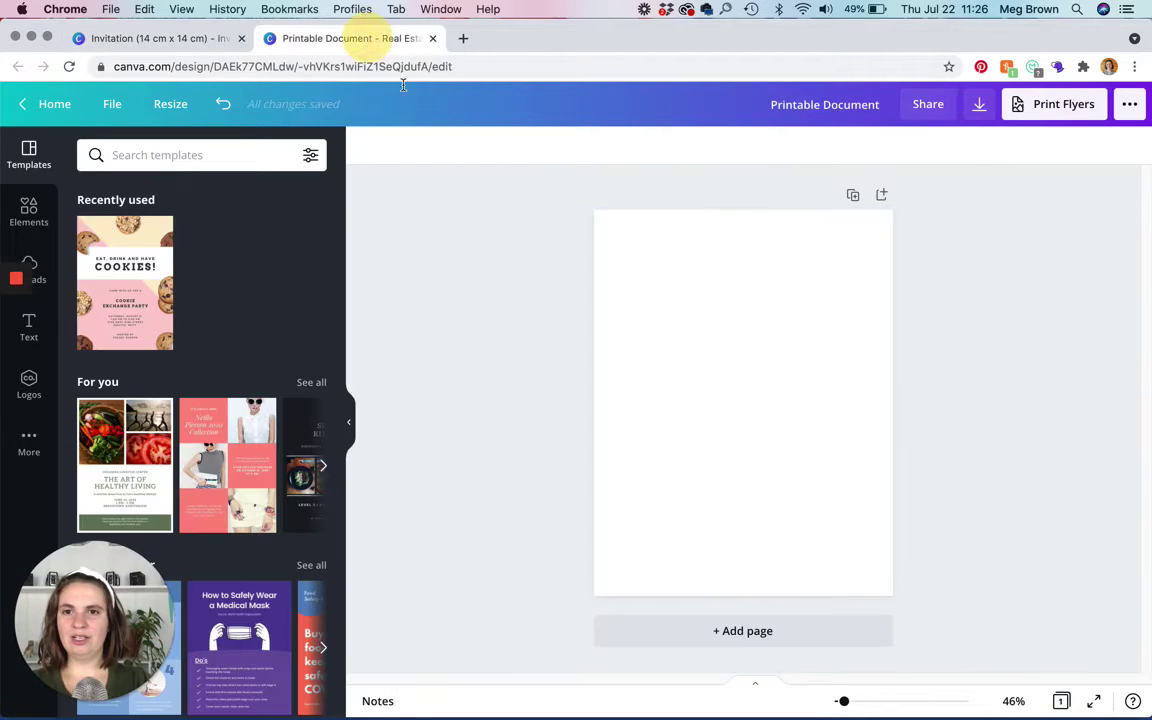
pyautogui.click(717, 371)
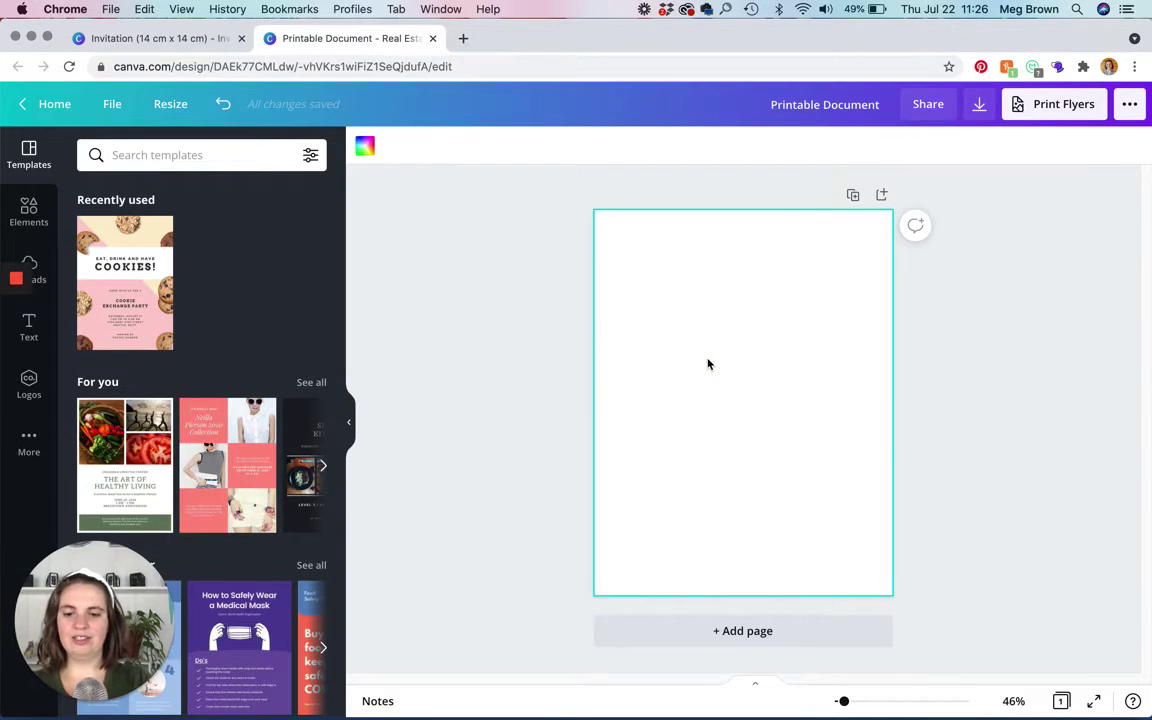
pyautogui.press('super+v')
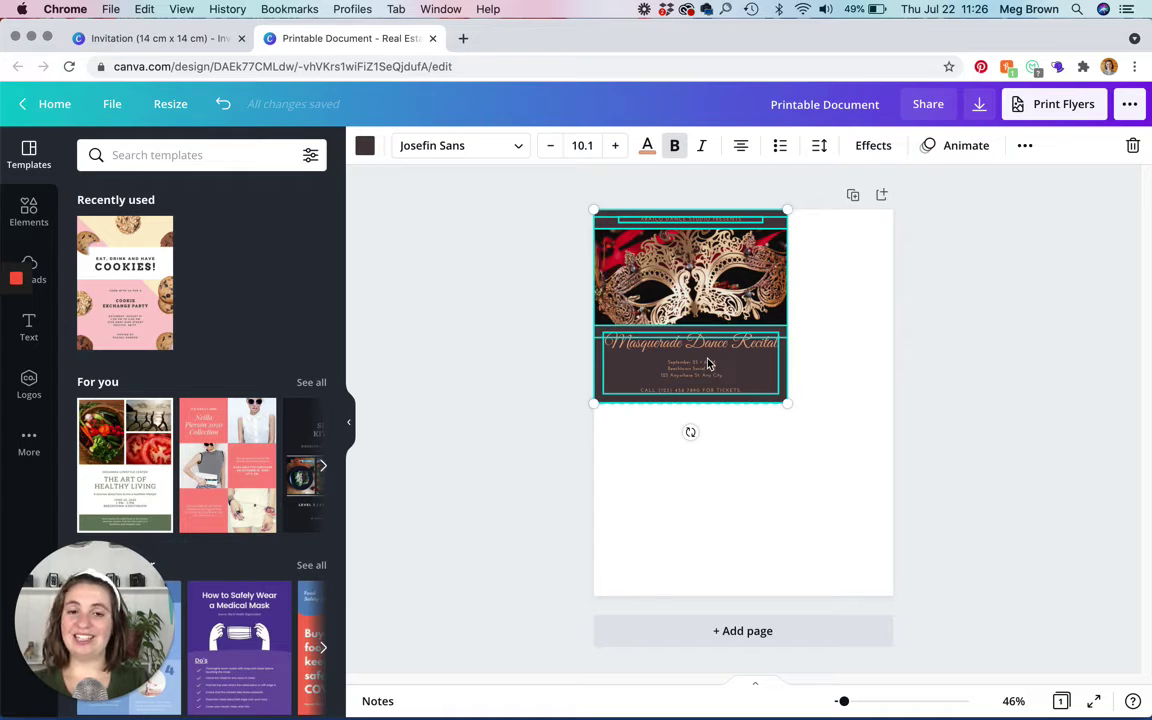
pyautogui.moveTo(692, 262); pyautogui.dragTo(743, 421)
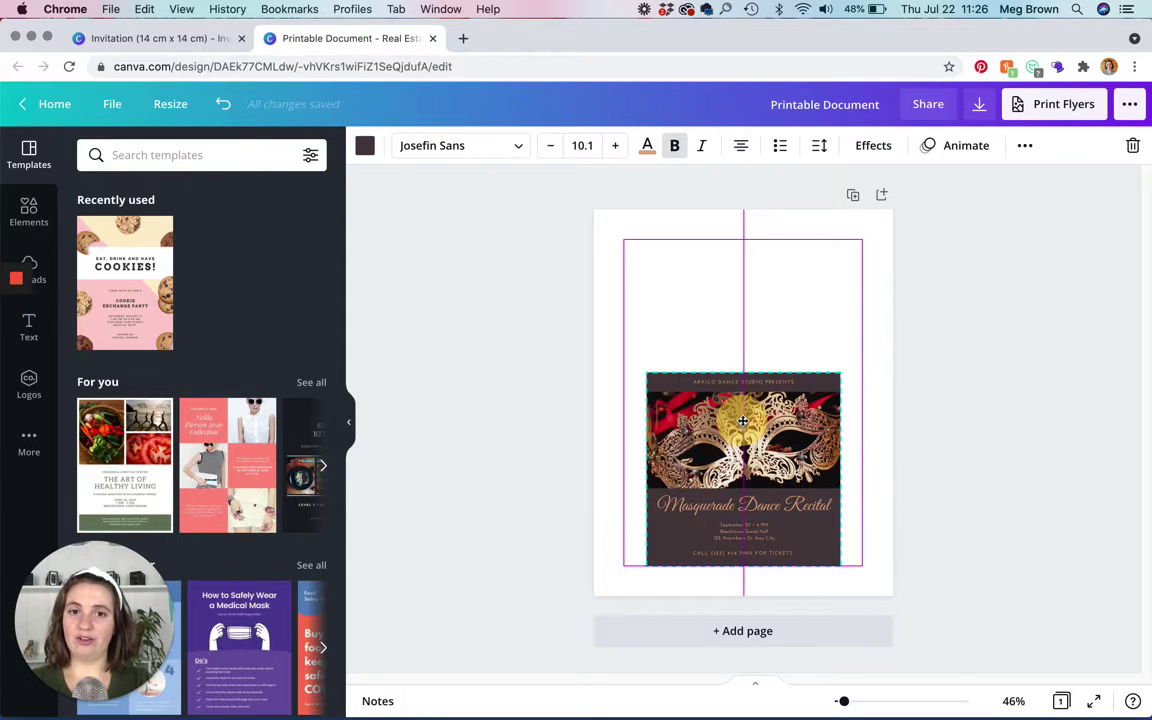
# - Move the invitation into the top-left corner and place a duplicate in the bottom-right corner
pyautogui.moveTo(743, 421); pyautogui.dragTo(690, 262)
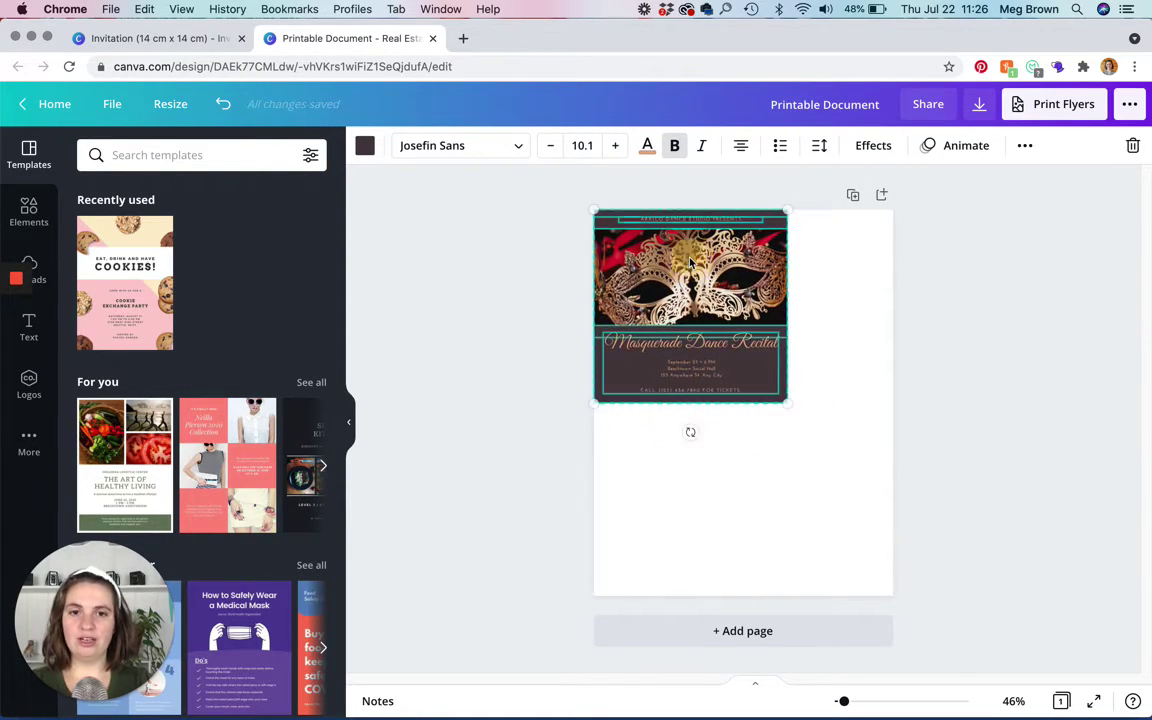
pyautogui.moveTo(690, 343); pyautogui.dragTo(697, 350)
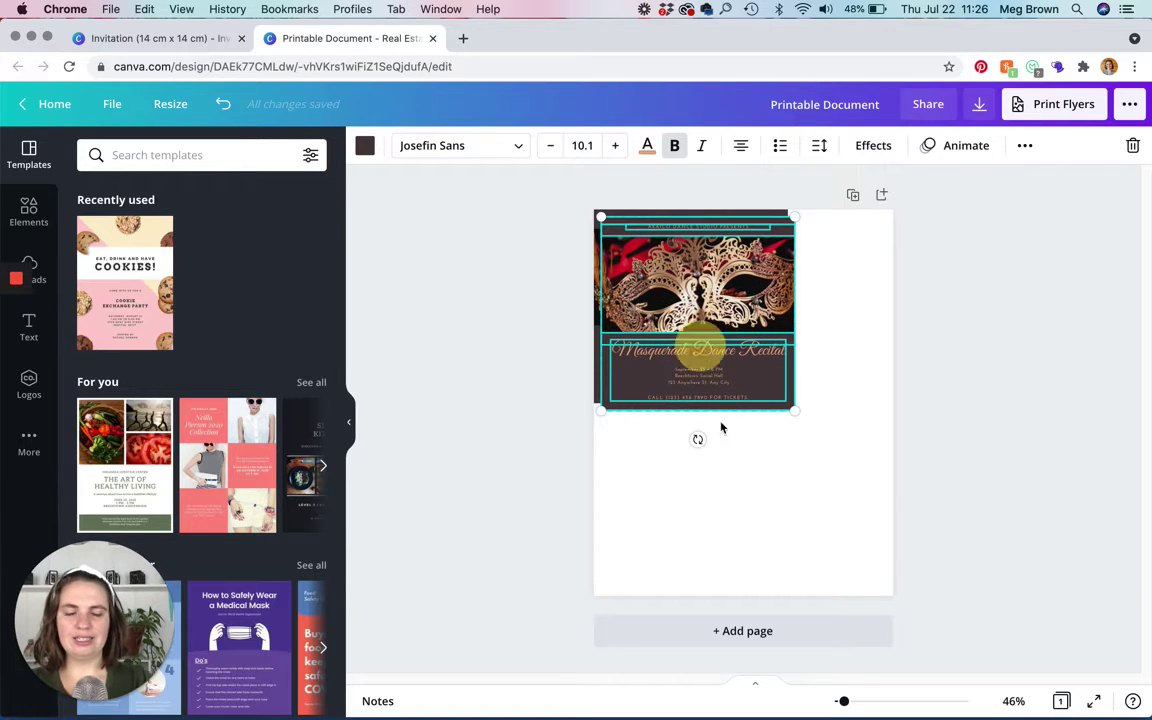
pyautogui.press('super+d')
pyautogui.moveTo(683, 289); pyautogui.dragTo(789, 485)
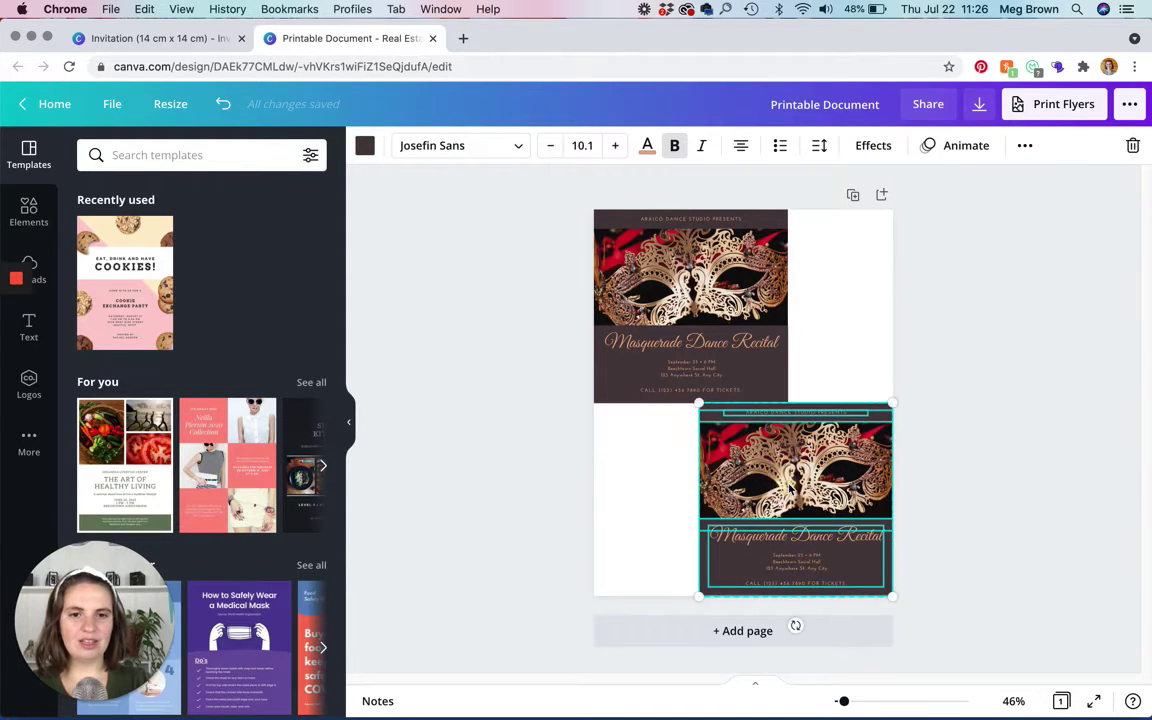
pyautogui.click(586, 458)
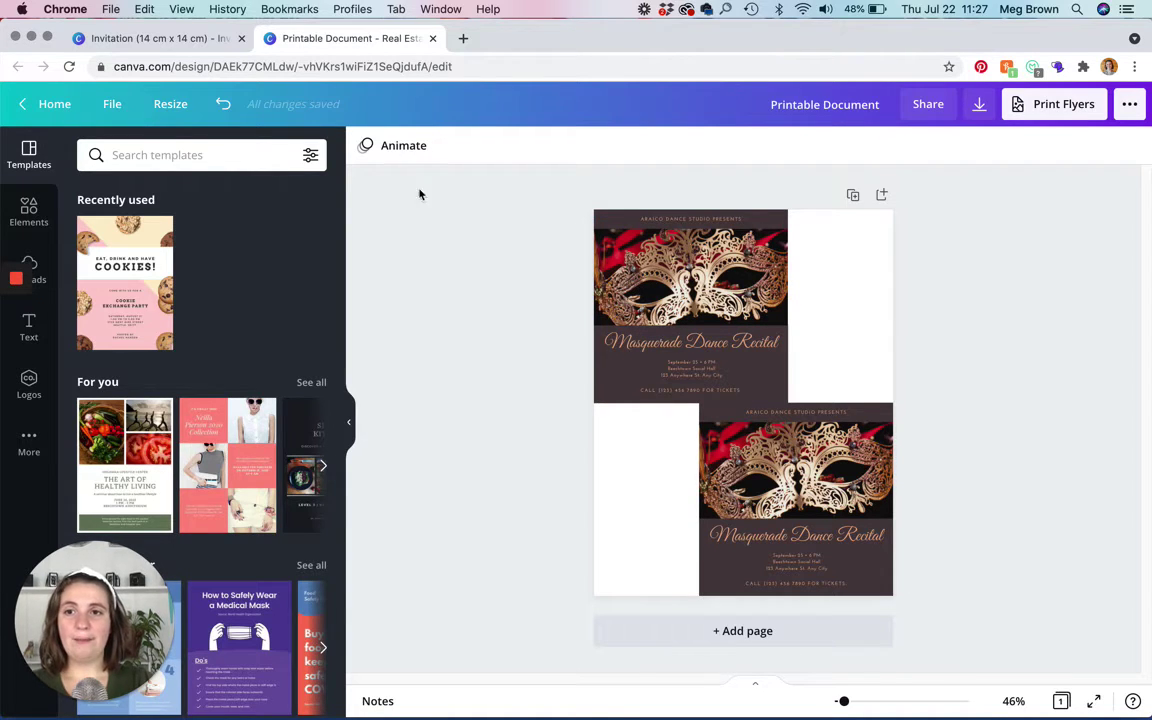
pyautogui.click(180, 40)
pyautogui.click(922, 462)
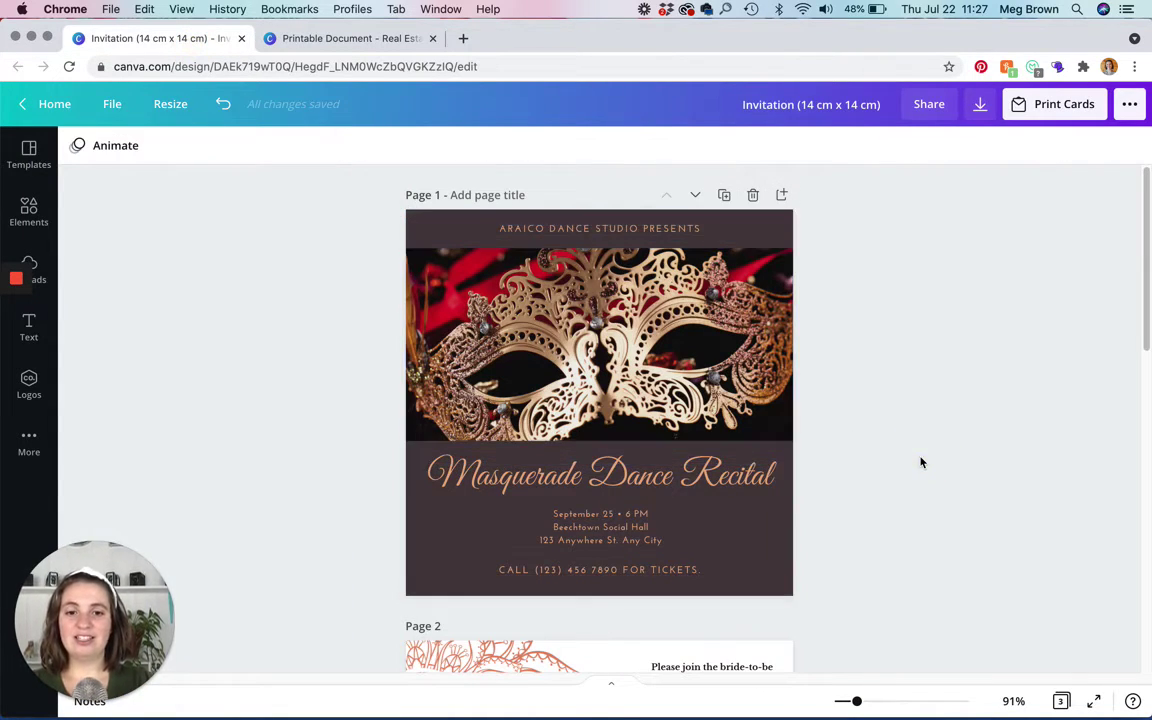
pyautogui.scroll(-5, 922, 462)
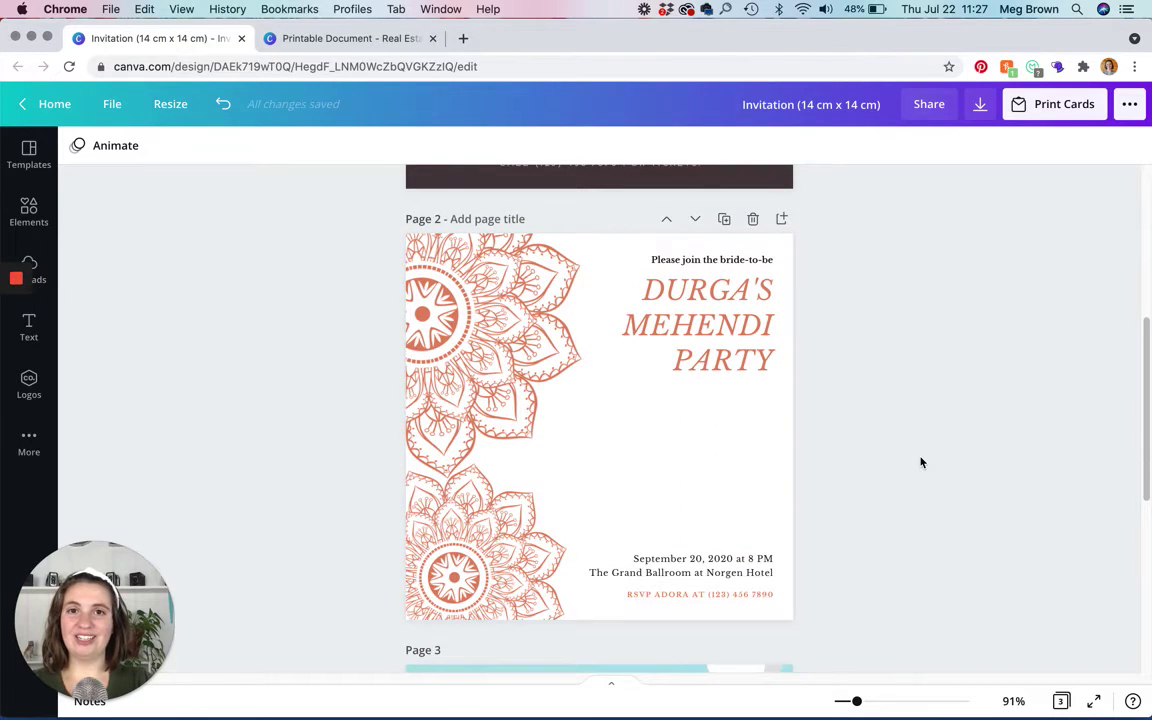
pyautogui.click(512, 319)
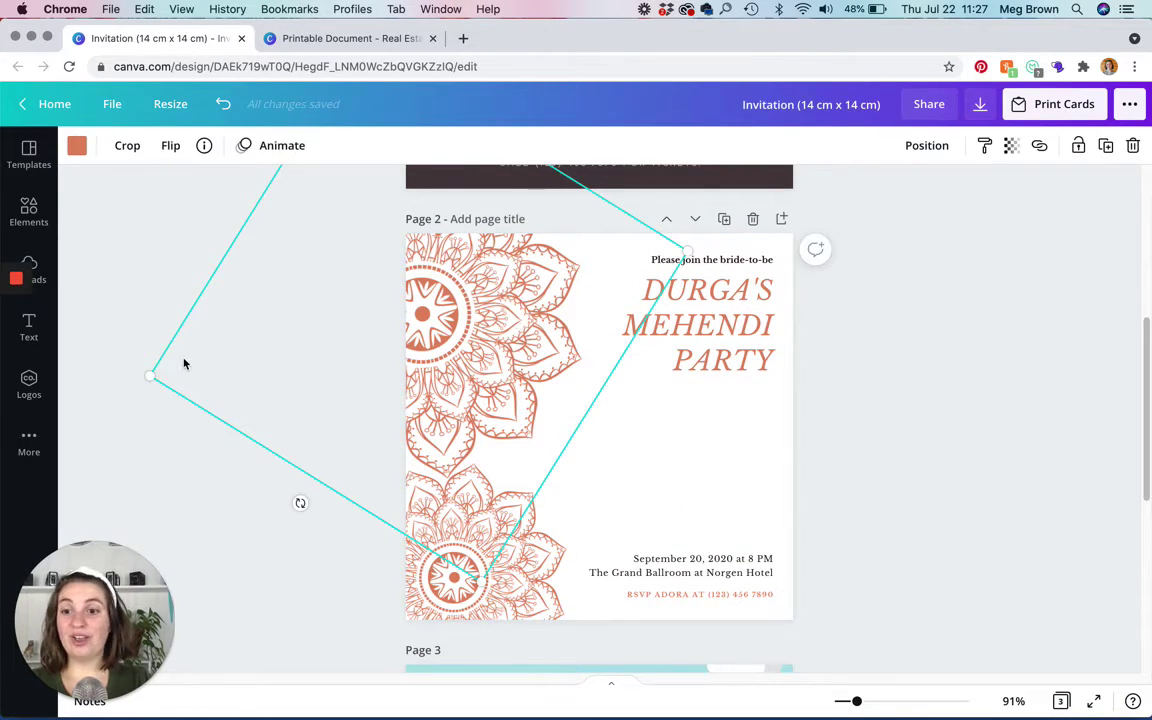
pyautogui.moveTo(145, 378)
pyautogui.mouseDown()
pyautogui.moveTo(320, 369)
pyautogui.moveTo(129, 409)
pyautogui.moveTo(140, 400)
pyautogui.mouseUp()
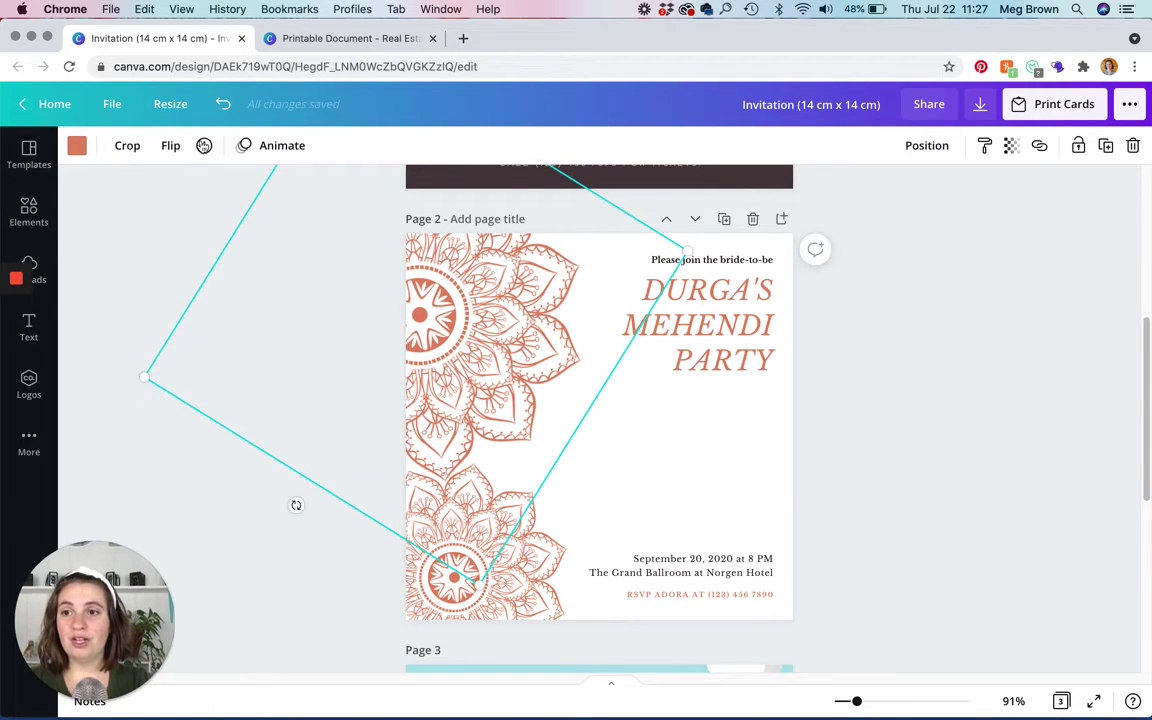
pyautogui.click(224, 106)
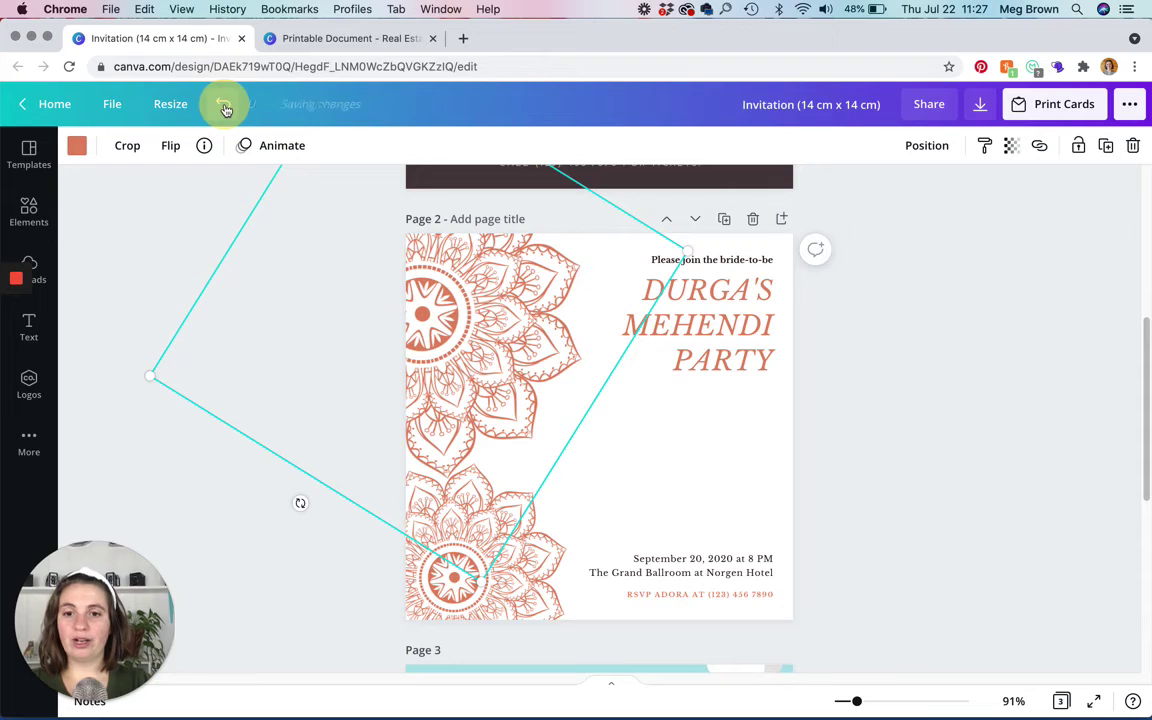
pyautogui.click(946, 391)
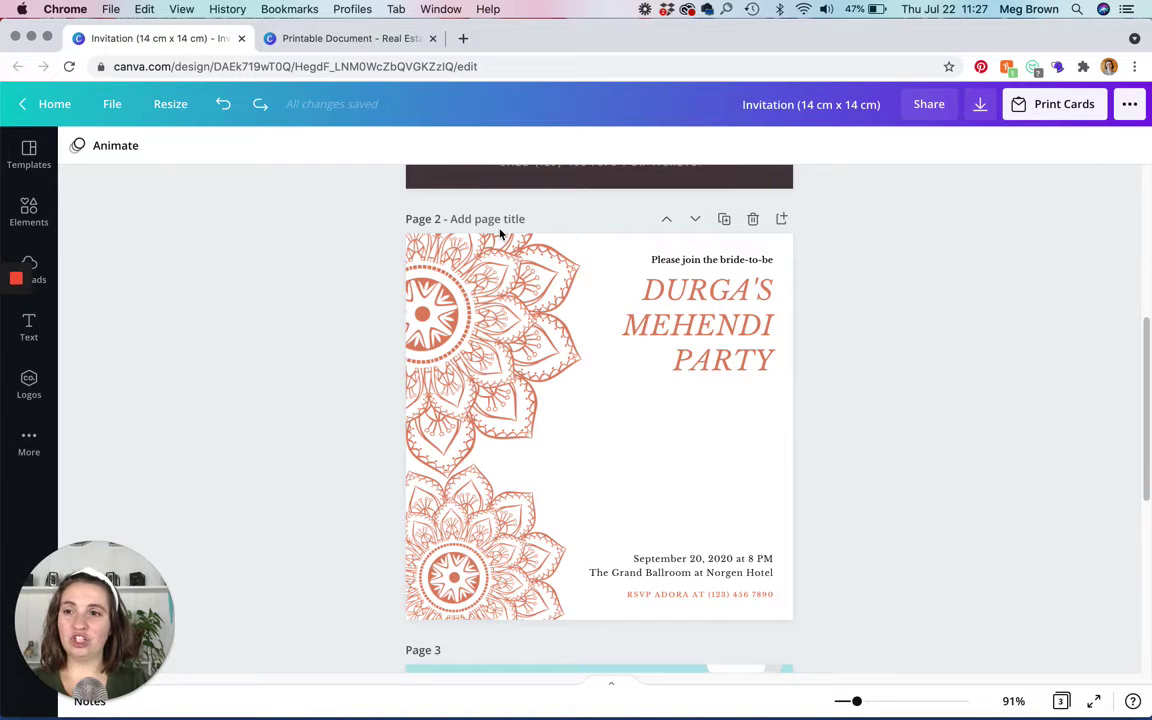
# - Add a plain line from an Elements search for 'line' and set its weight to 1
pyautogui.click(28, 214)
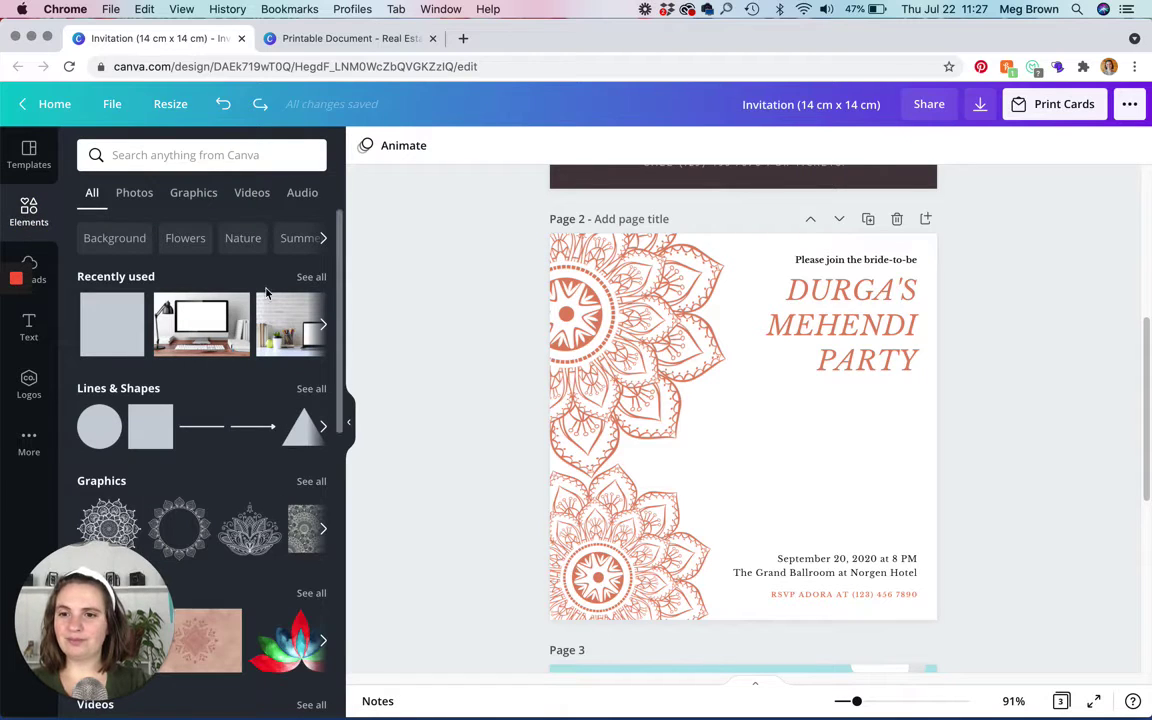
pyautogui.click(200, 158)
pyautogui.write('l')
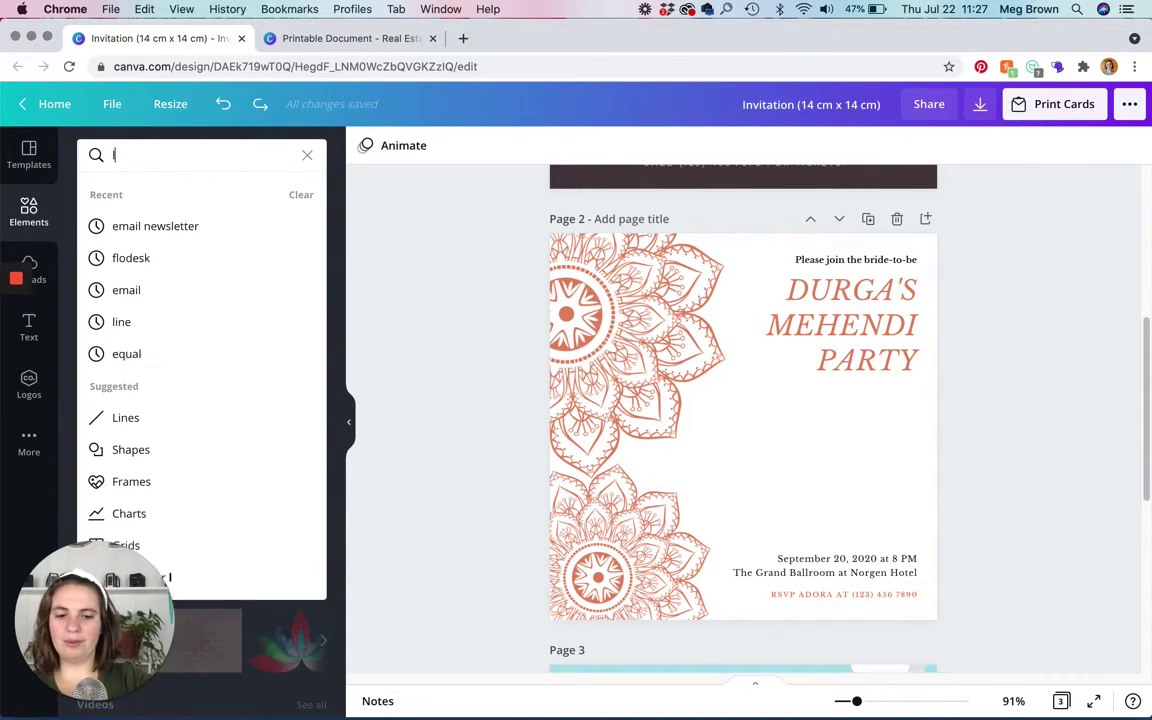
pyautogui.write('ine')
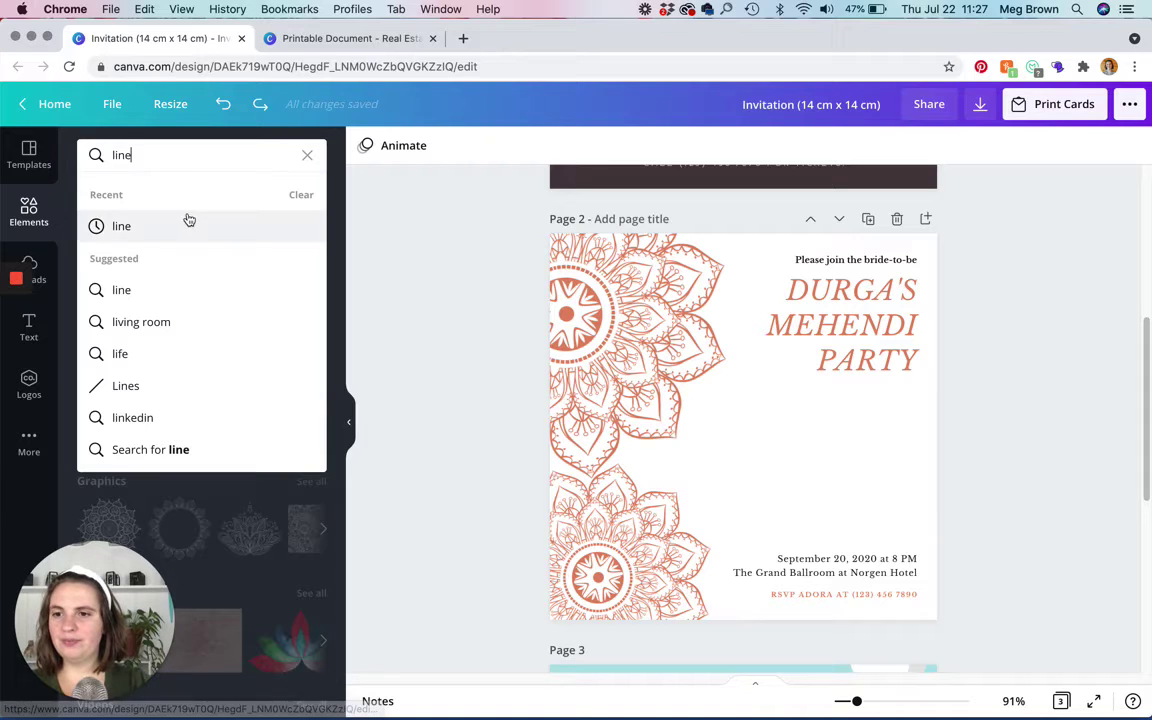
pyautogui.click(160, 232)
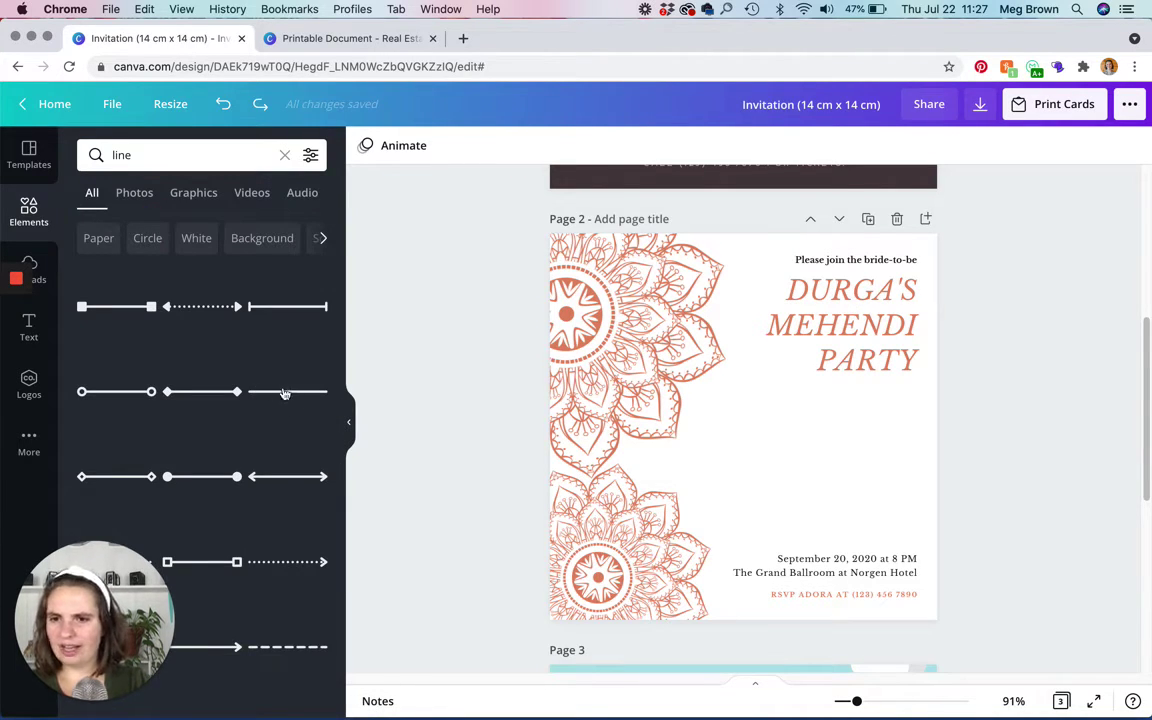
pyautogui.click(268, 394)
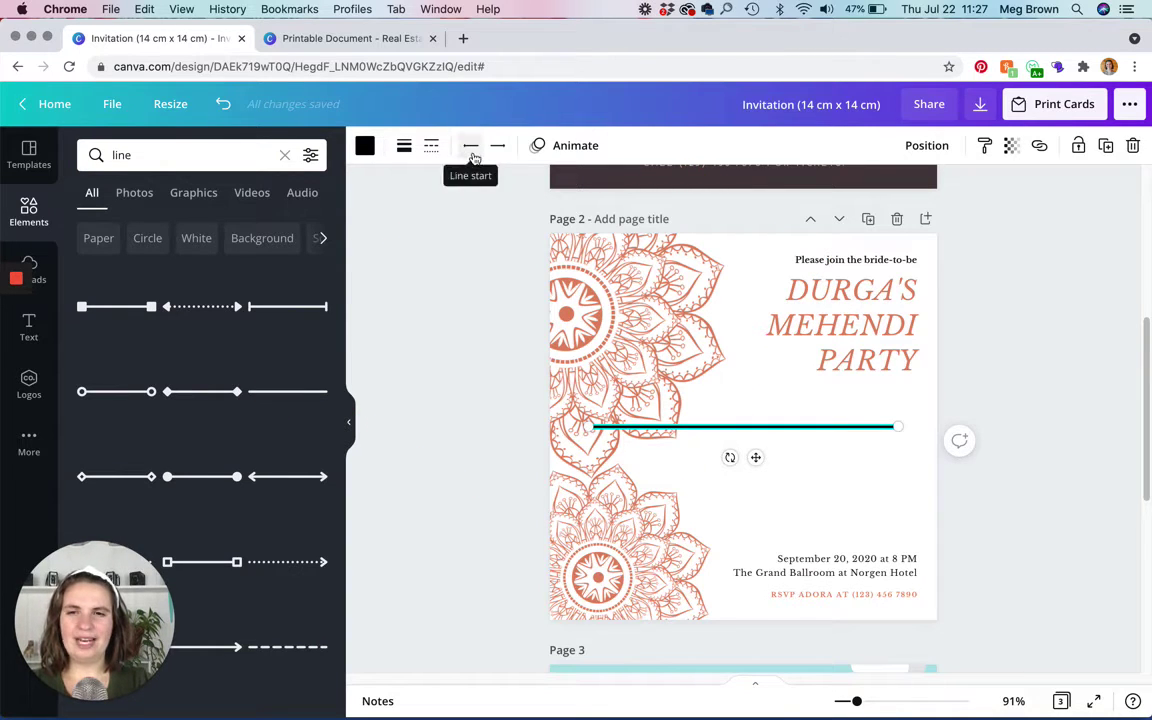
pyautogui.click(350, 418)
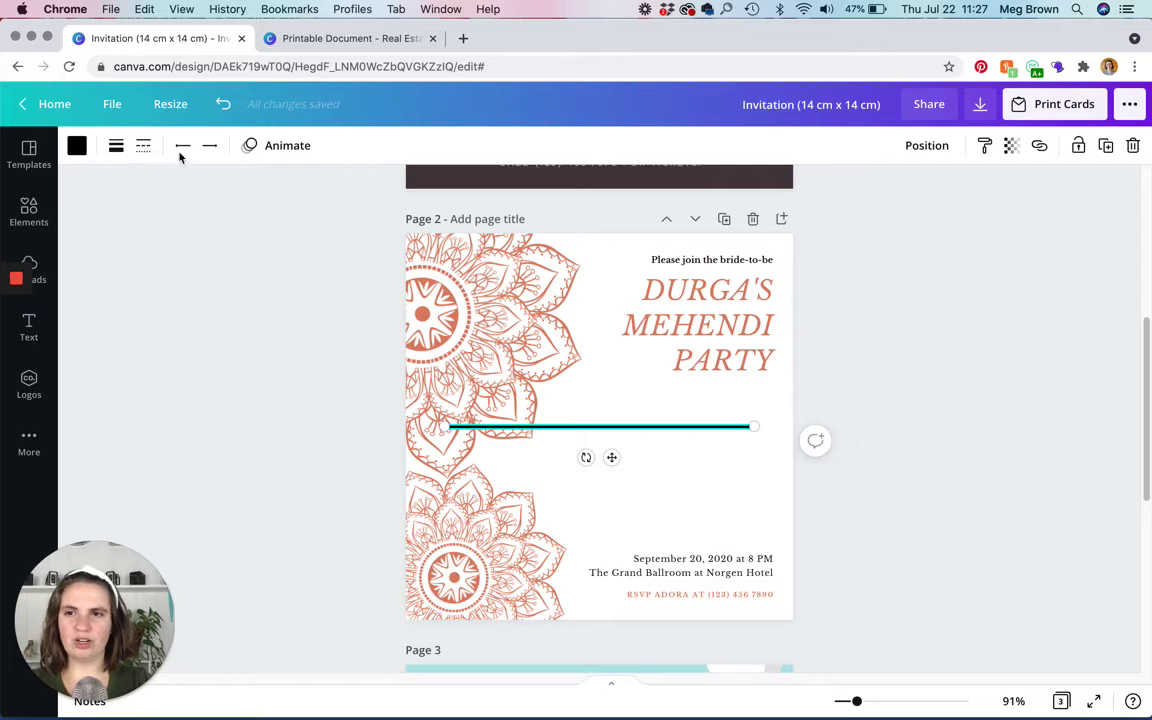
pyautogui.click(116, 145)
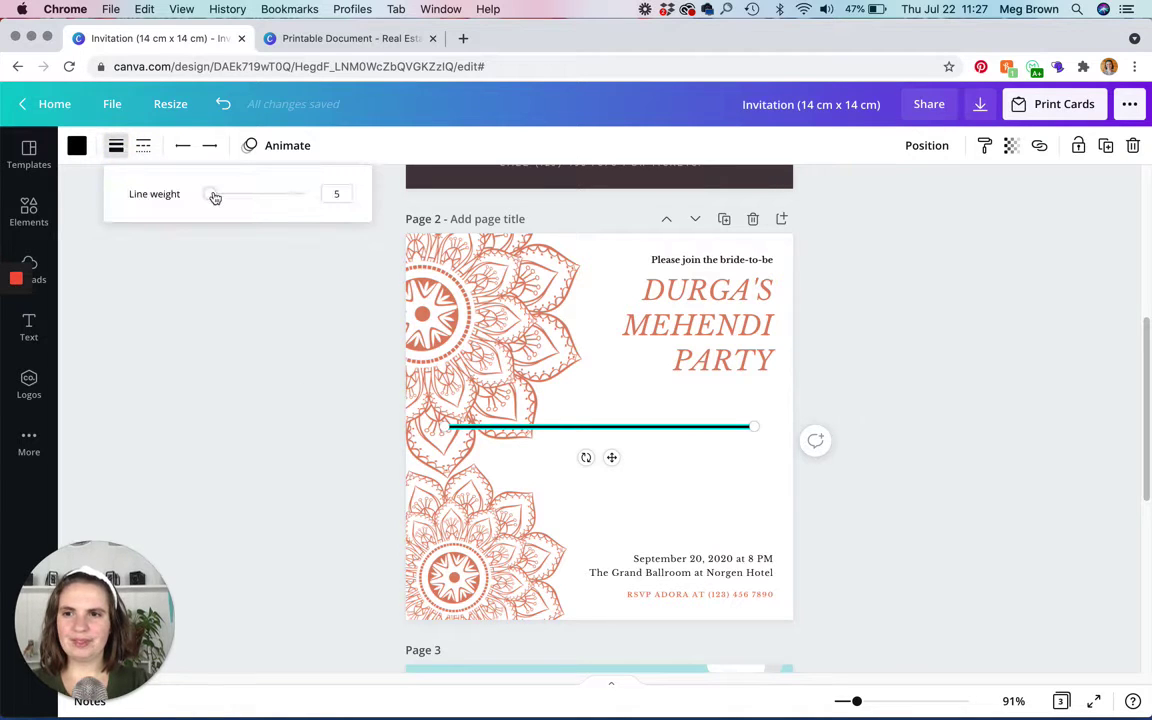
pyautogui.moveTo(214, 197); pyautogui.dragTo(181, 194)
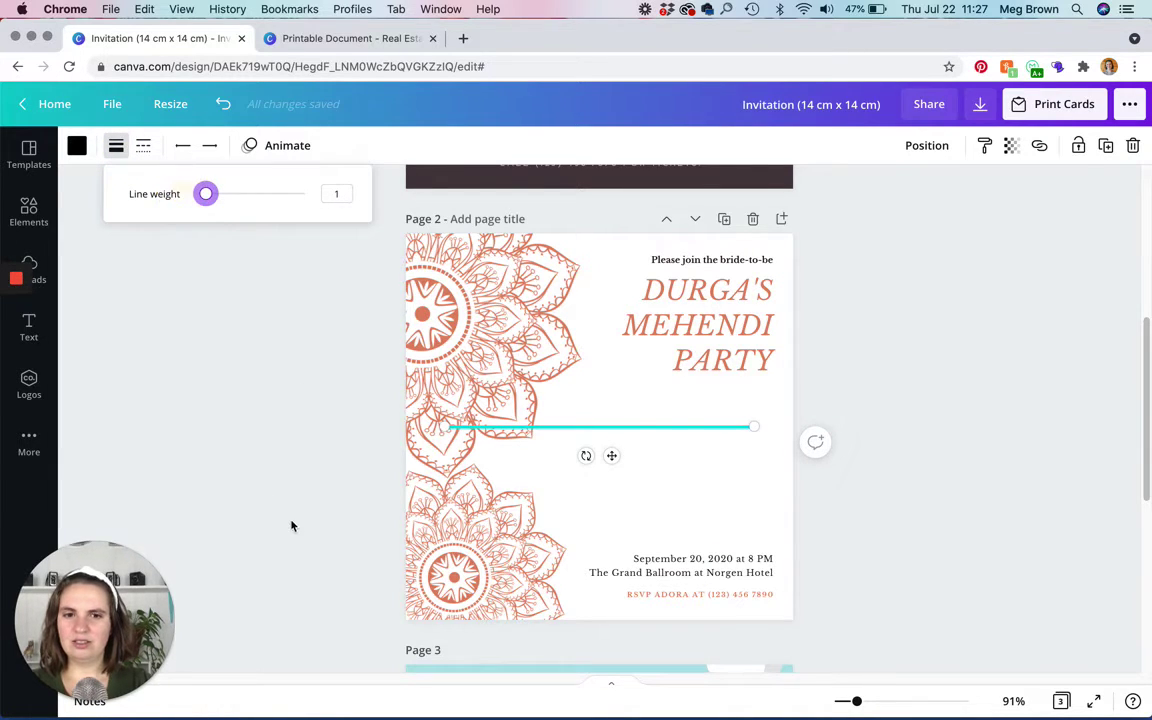
# - Move the line to the page's top edge and stretch it across the full page width
pyautogui.moveTo(648, 424); pyautogui.dragTo(627, 227)
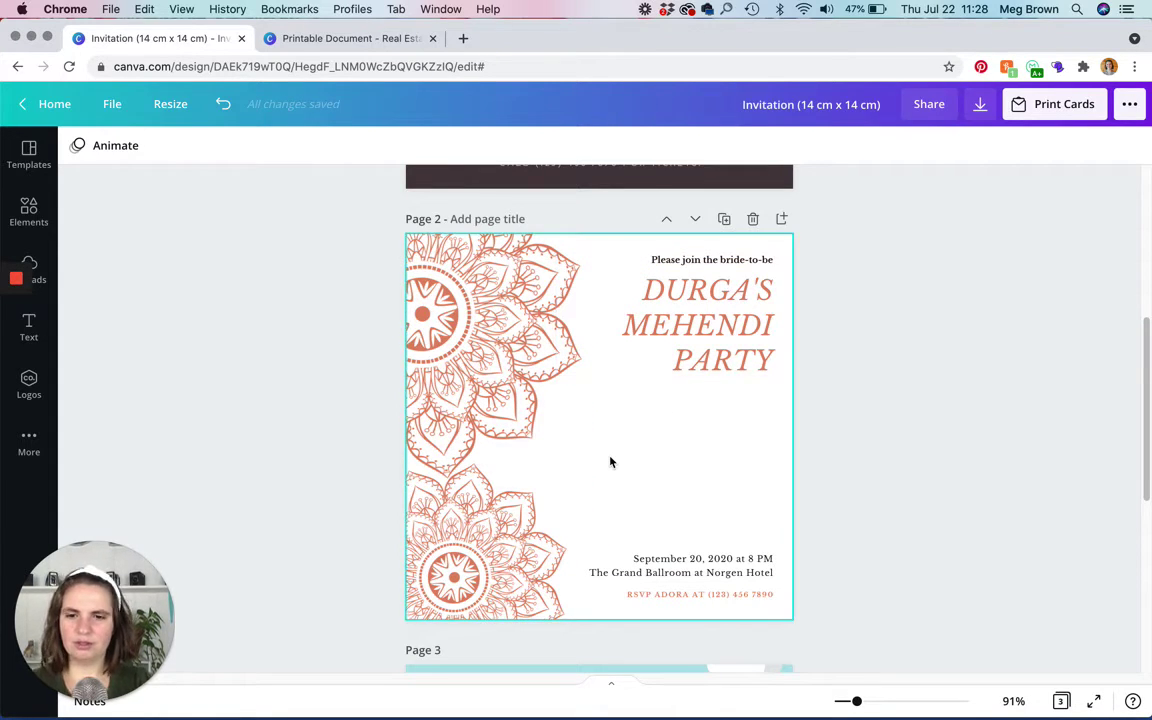
pyautogui.press('super+z')
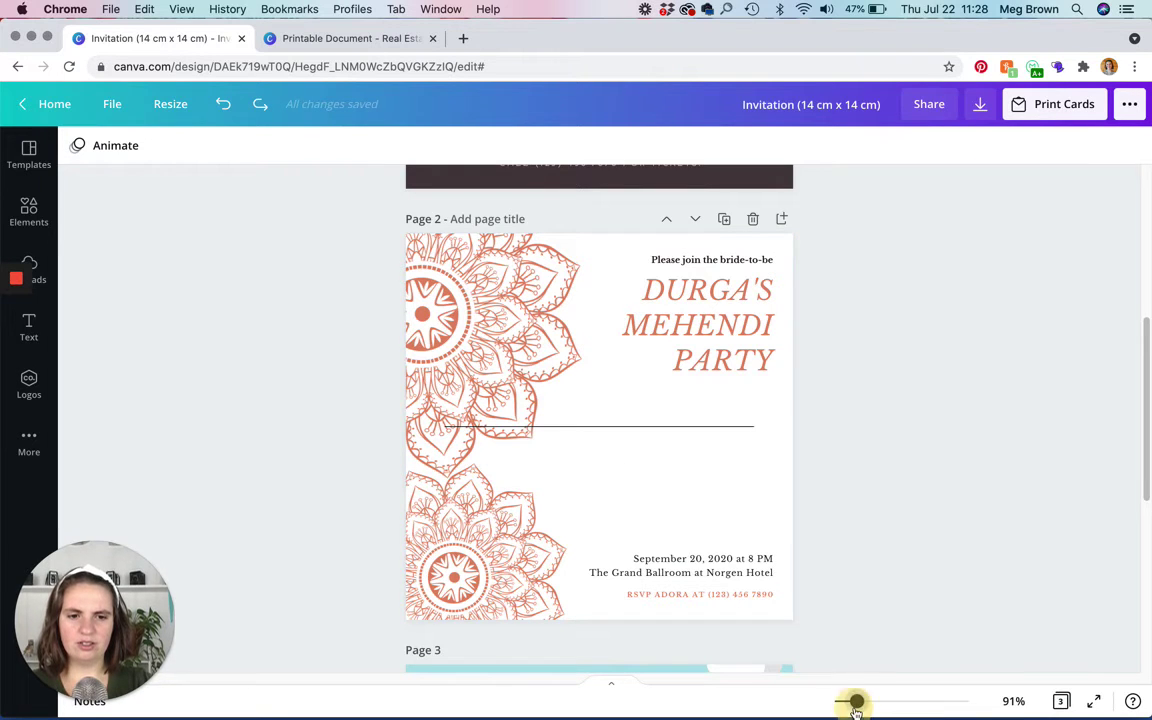
pyautogui.moveTo(856, 700); pyautogui.dragTo(878, 704)
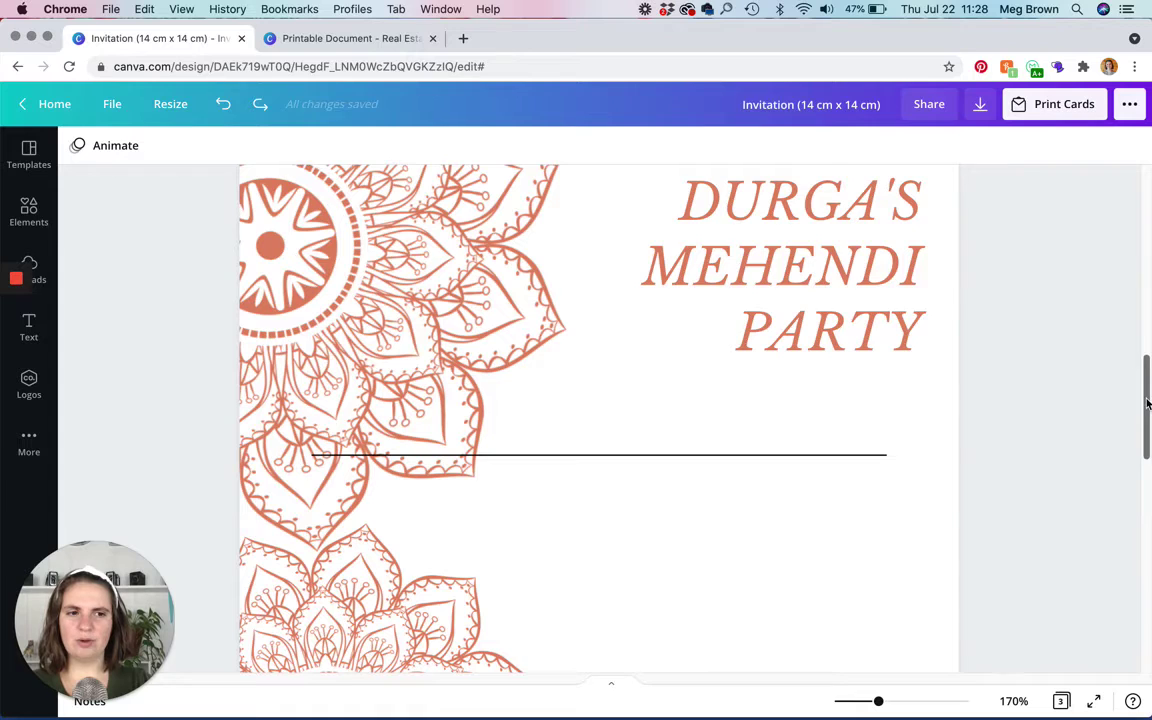
pyautogui.moveTo(1145, 400); pyautogui.dragTo(1141, 363)
pyautogui.moveTo(640, 613); pyautogui.dragTo(614, 258)
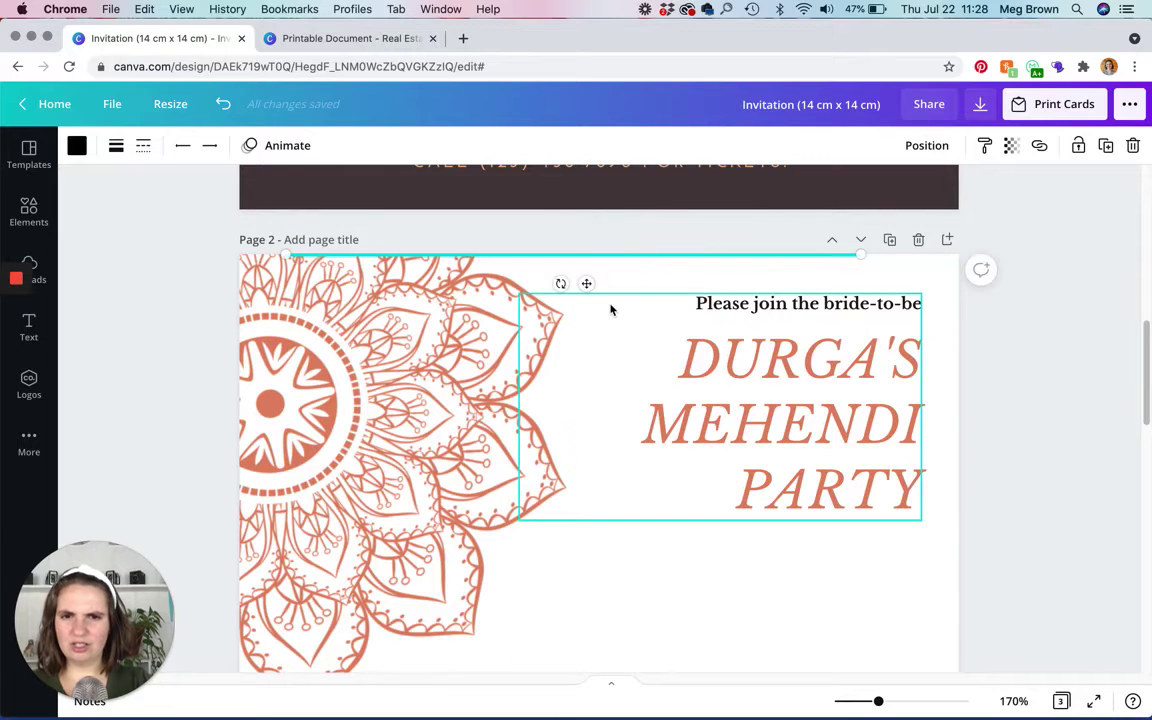
pyautogui.click(609, 306)
pyautogui.click(629, 259)
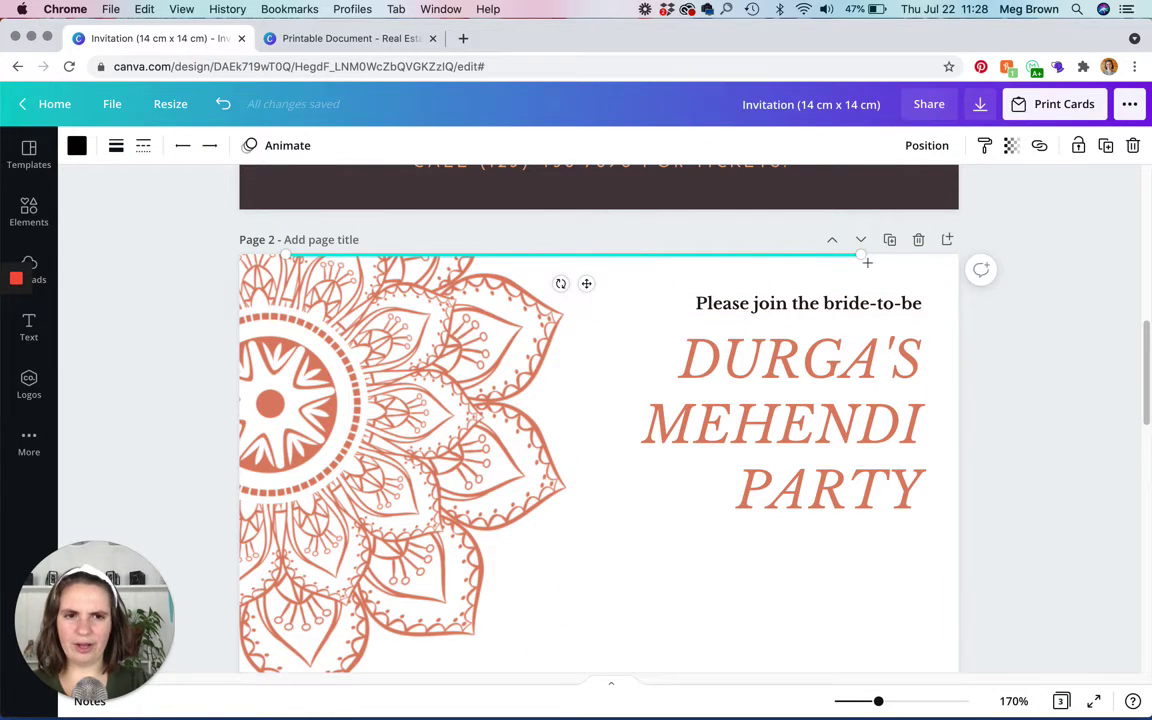
pyautogui.moveTo(861, 253); pyautogui.dragTo(957, 258)
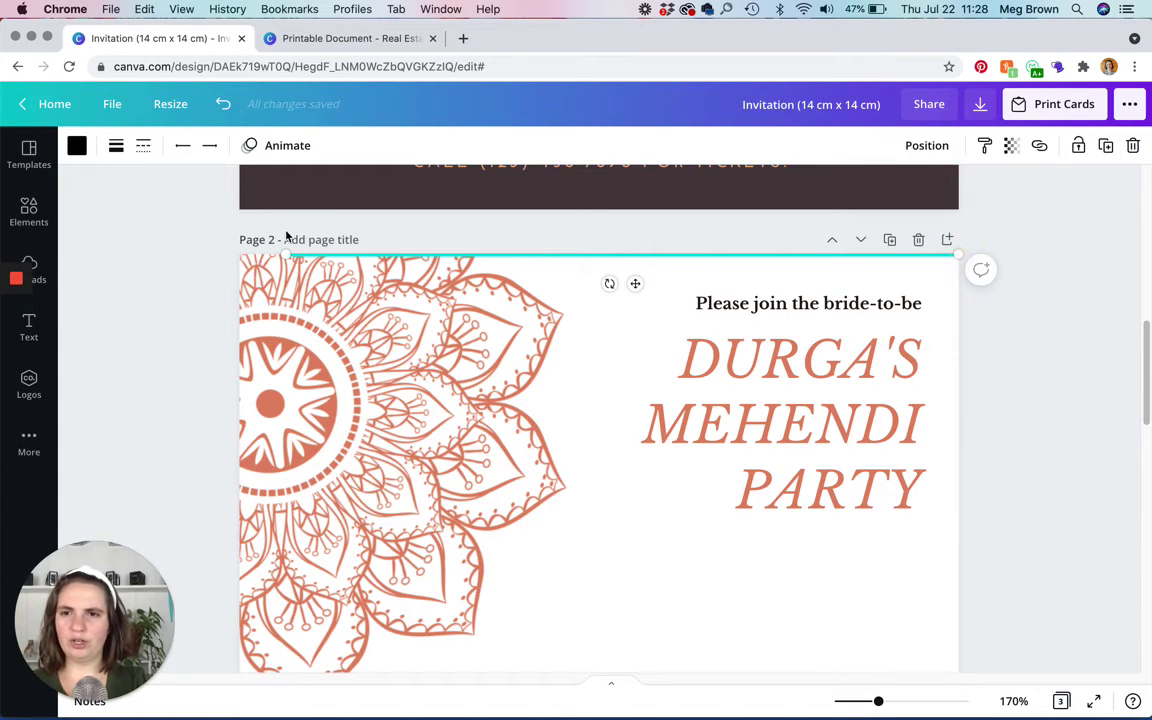
pyautogui.moveTo(288, 257); pyautogui.dragTo(233, 255)
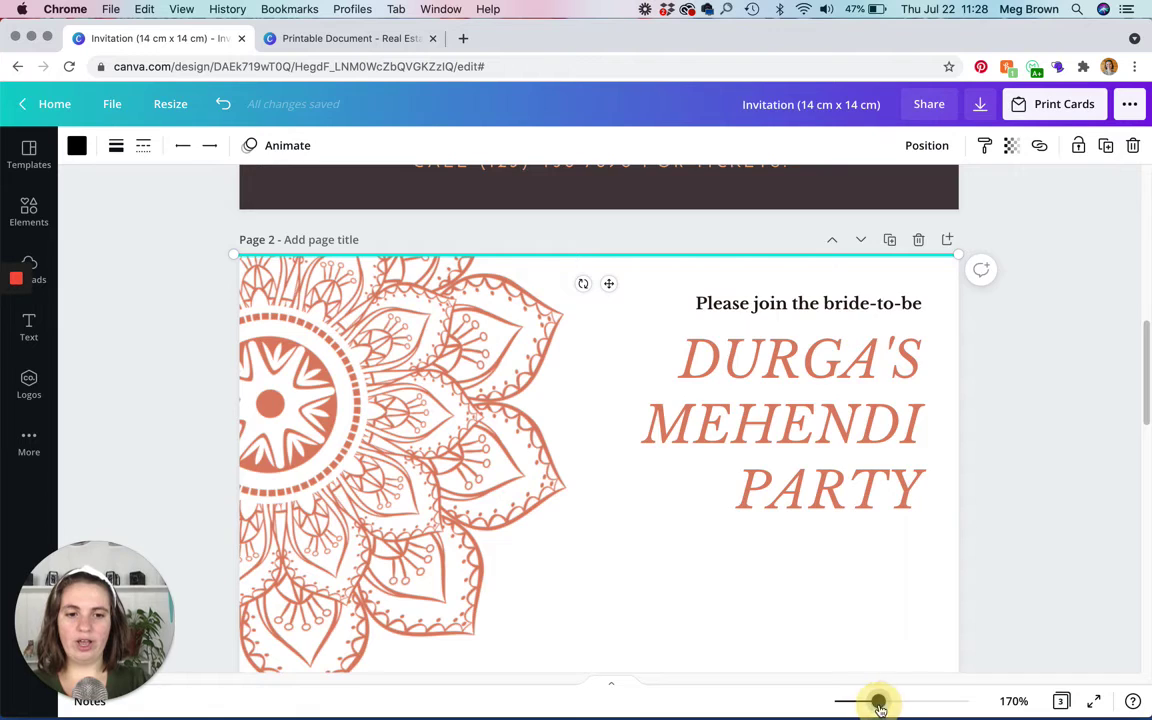
pyautogui.moveTo(886, 703); pyautogui.dragTo(854, 701)
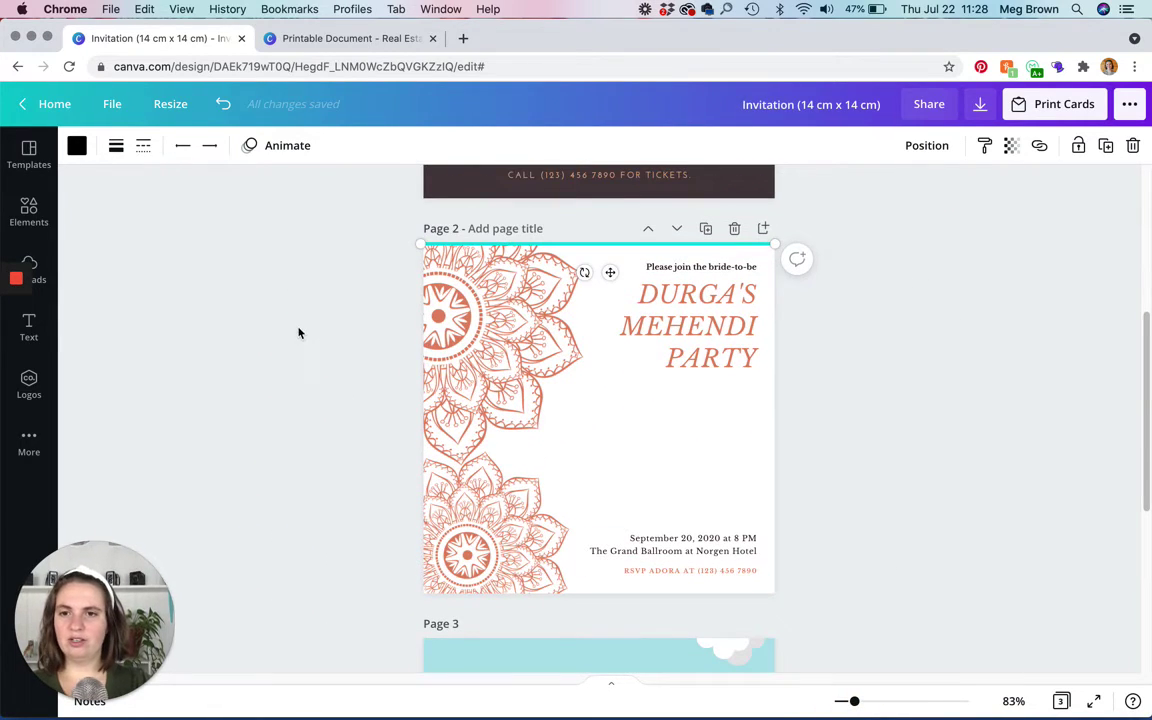
# - Paste the Mehendi invitation onto a new page 2 of the printable document, then add blank page 3
pyautogui.click(297, 330)
pyautogui.moveTo(385, 236); pyautogui.dragTo(823, 604)
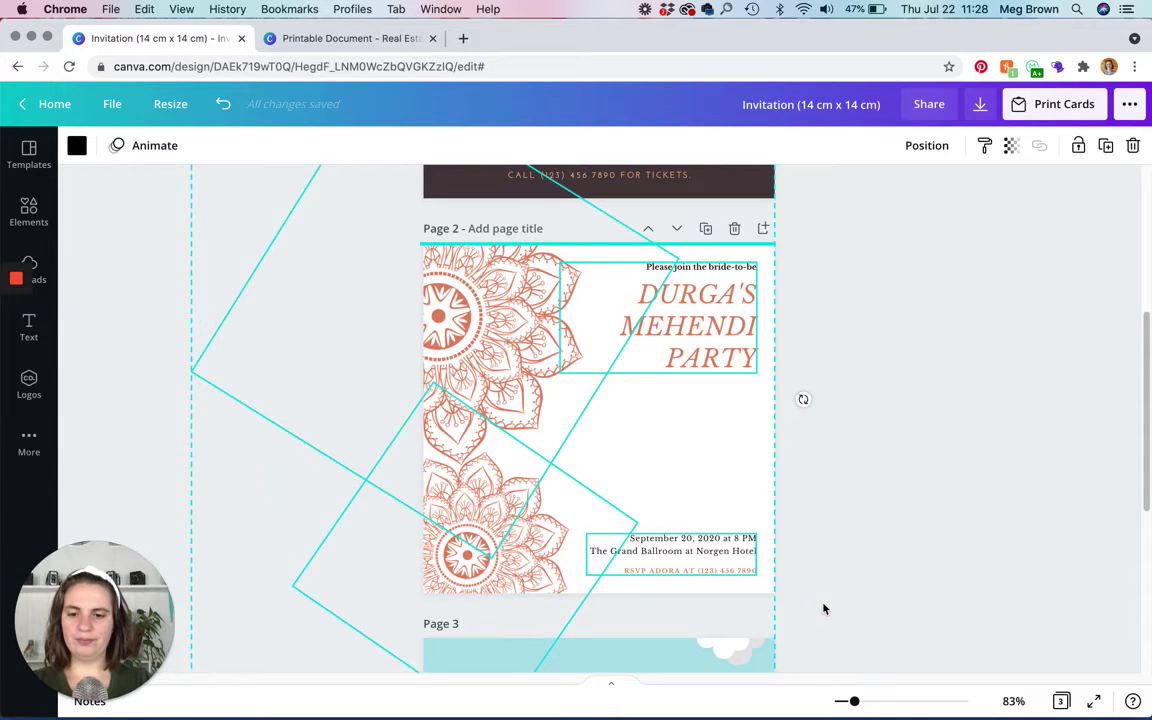
pyautogui.click(357, 40)
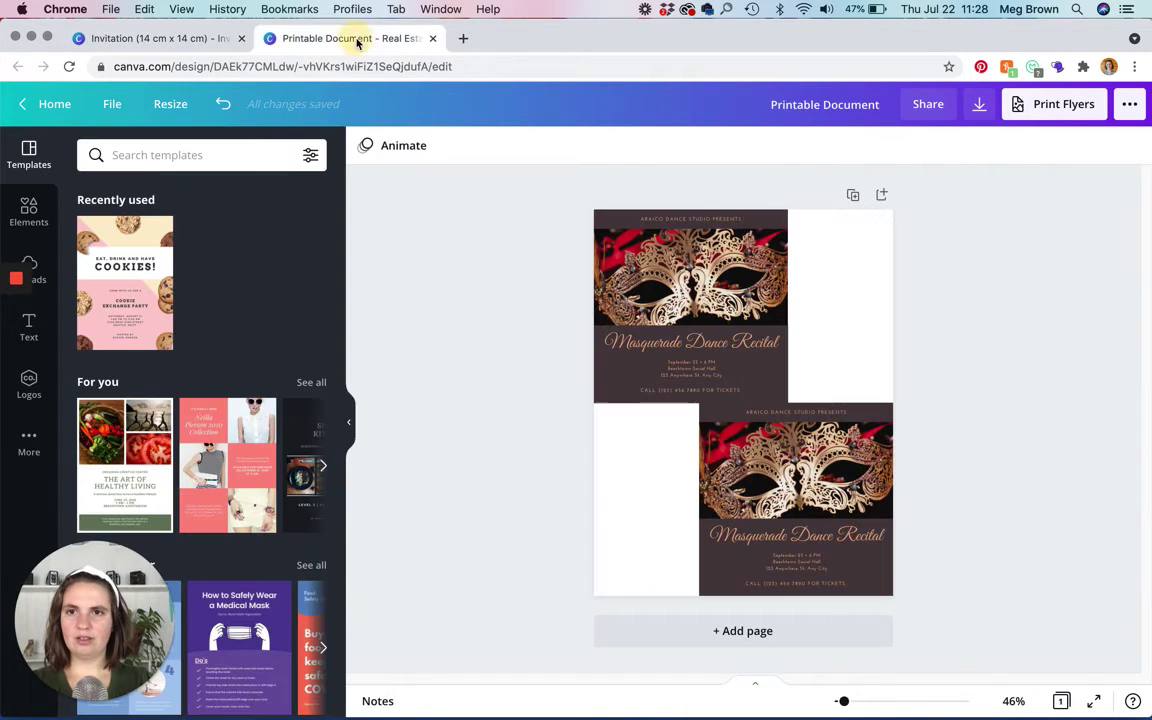
pyautogui.click(881, 194)
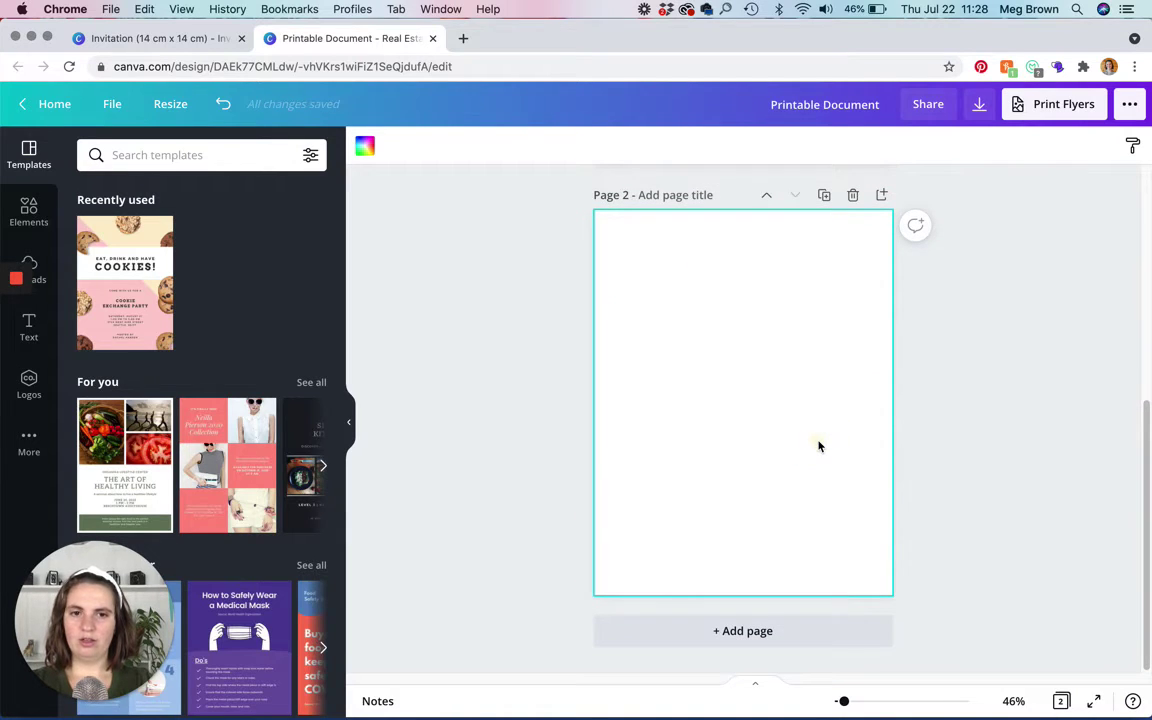
pyautogui.press('super+v')
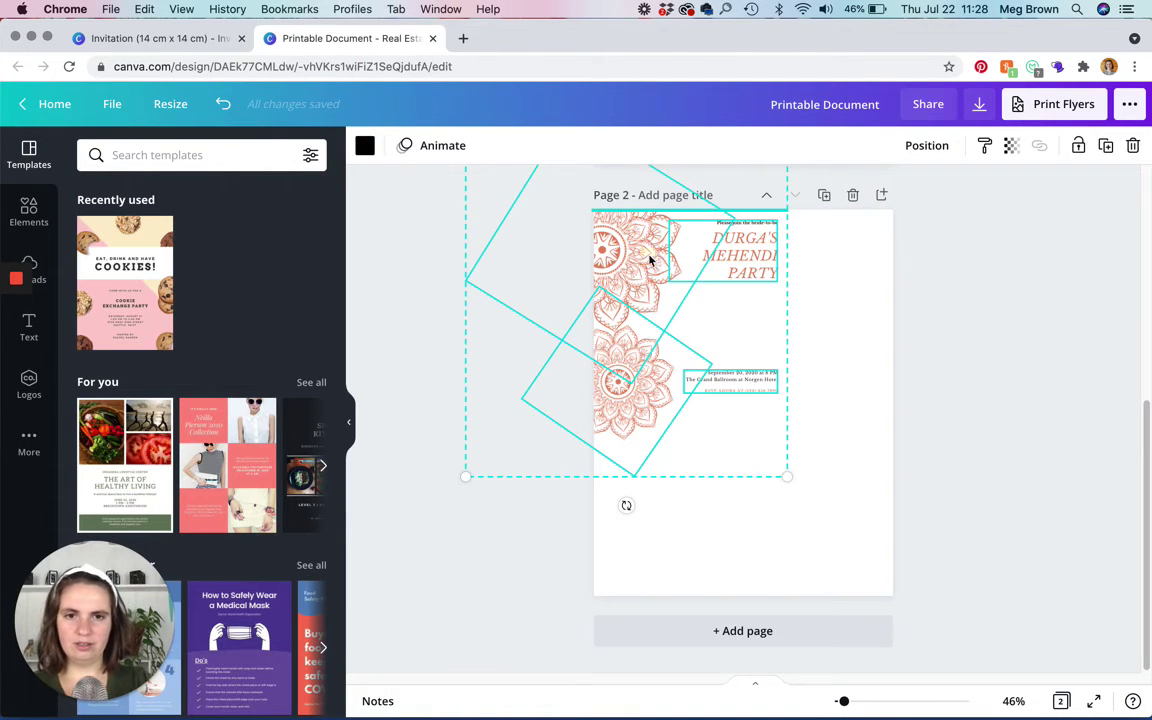
pyautogui.moveTo(649, 259); pyautogui.dragTo(730, 321)
pyautogui.click(962, 360)
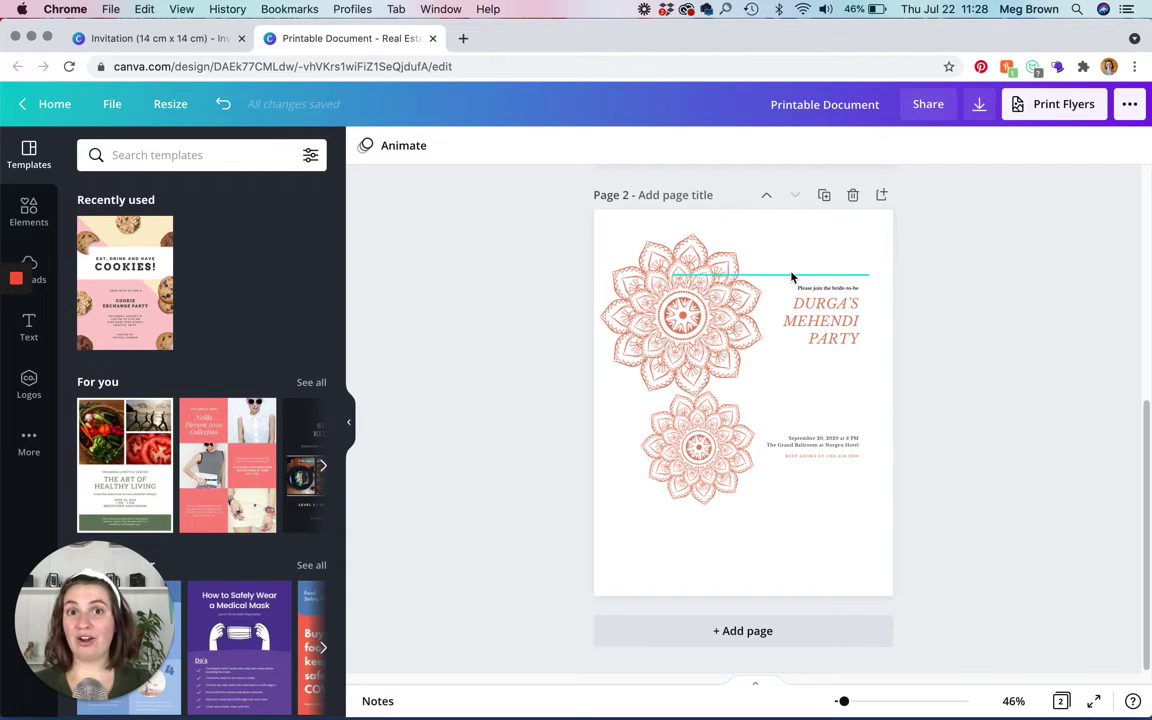
pyautogui.click(881, 194)
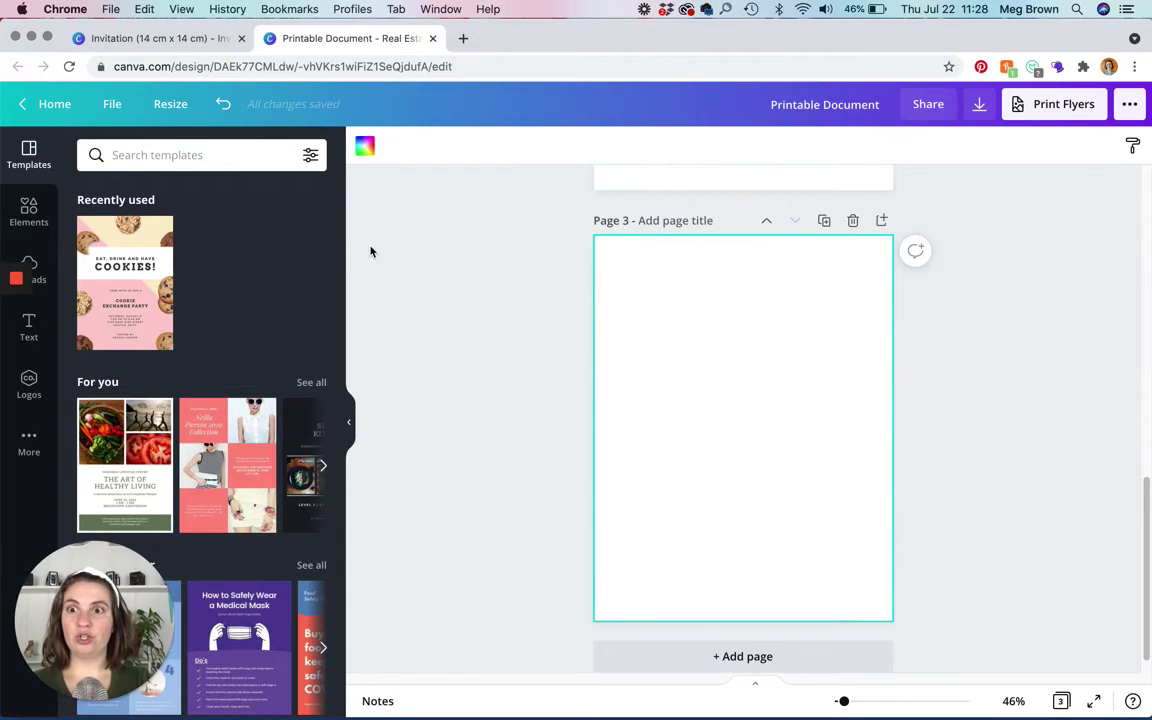
# - Select all Pig Roast invitation elements and paste them onto the printable document's page 3
pyautogui.click(203, 38)
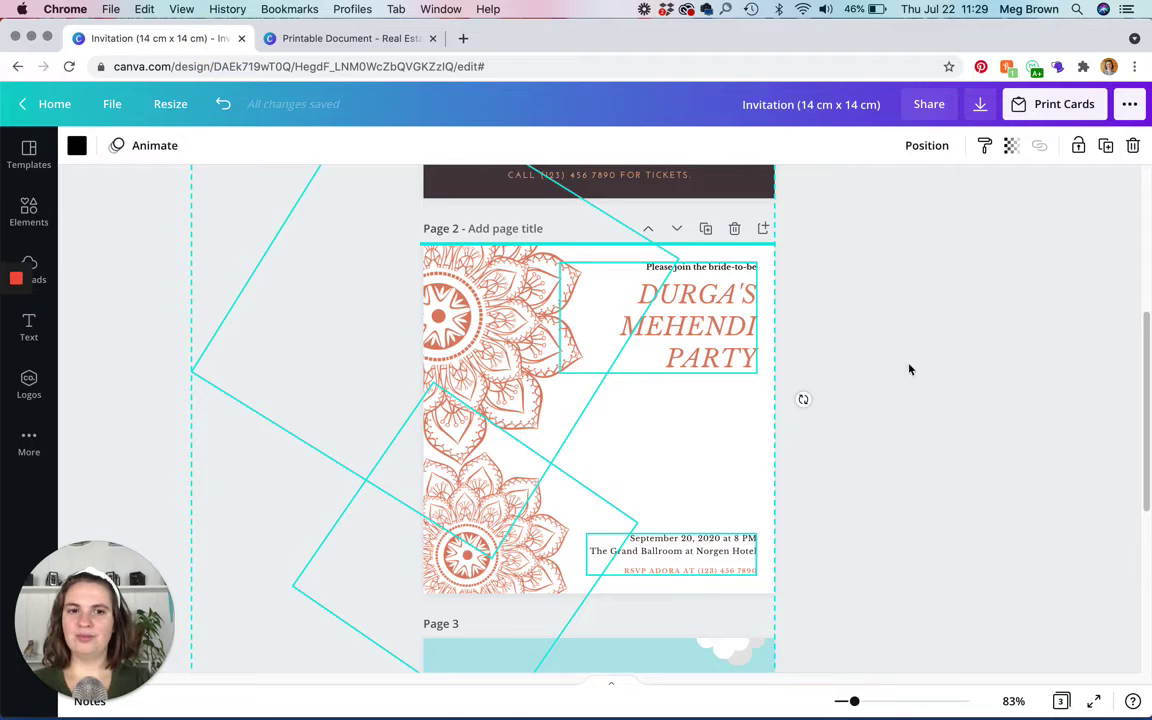
pyautogui.scroll(-1, 226, 448)
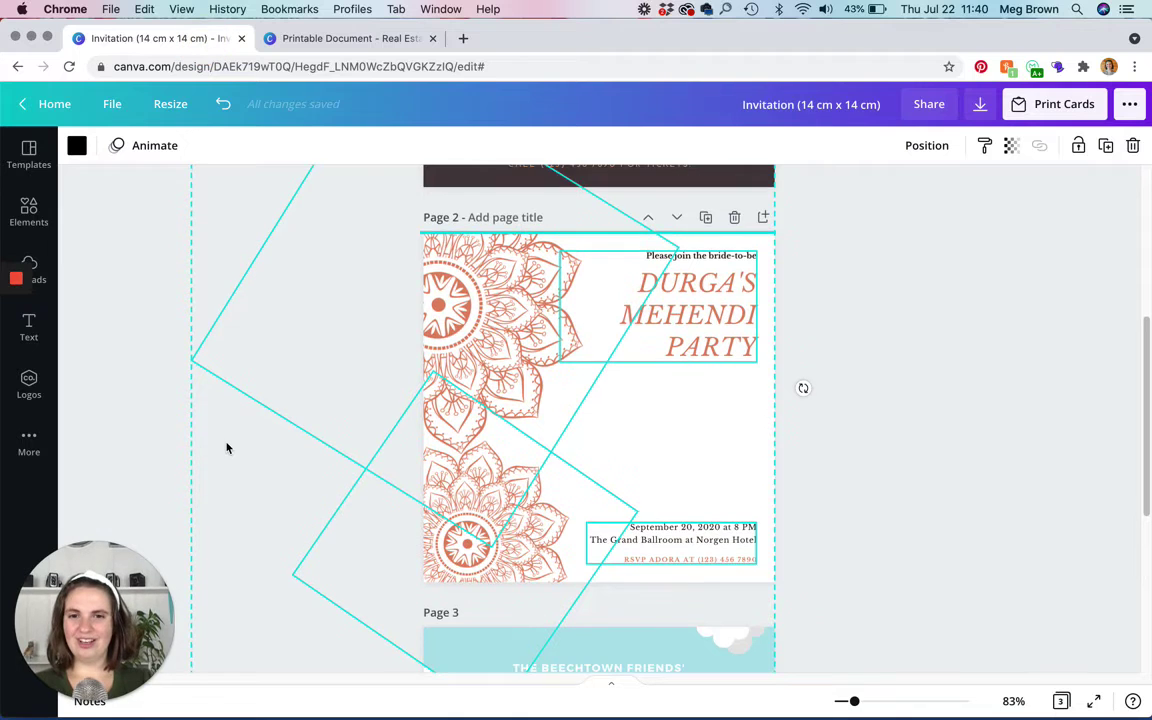
pyautogui.scroll(-5, 226, 448)
pyautogui.click(282, 516)
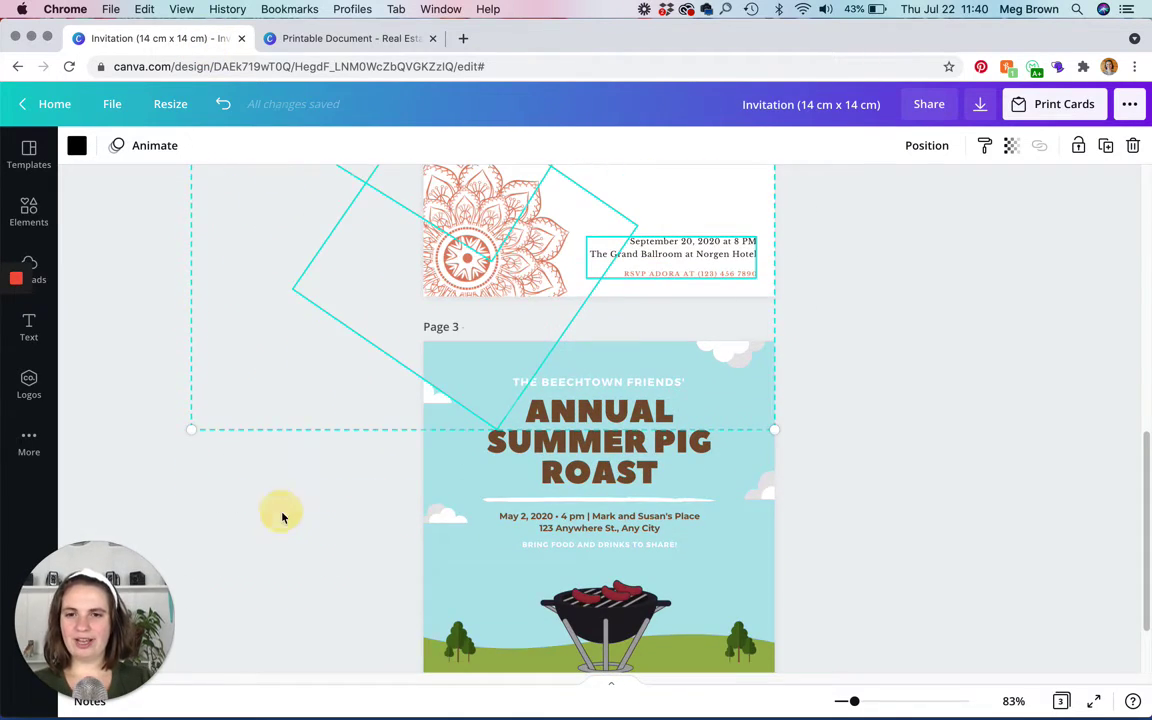
pyautogui.scroll(-3, 283, 514)
pyautogui.moveTo(386, 257); pyautogui.dragTo(802, 633)
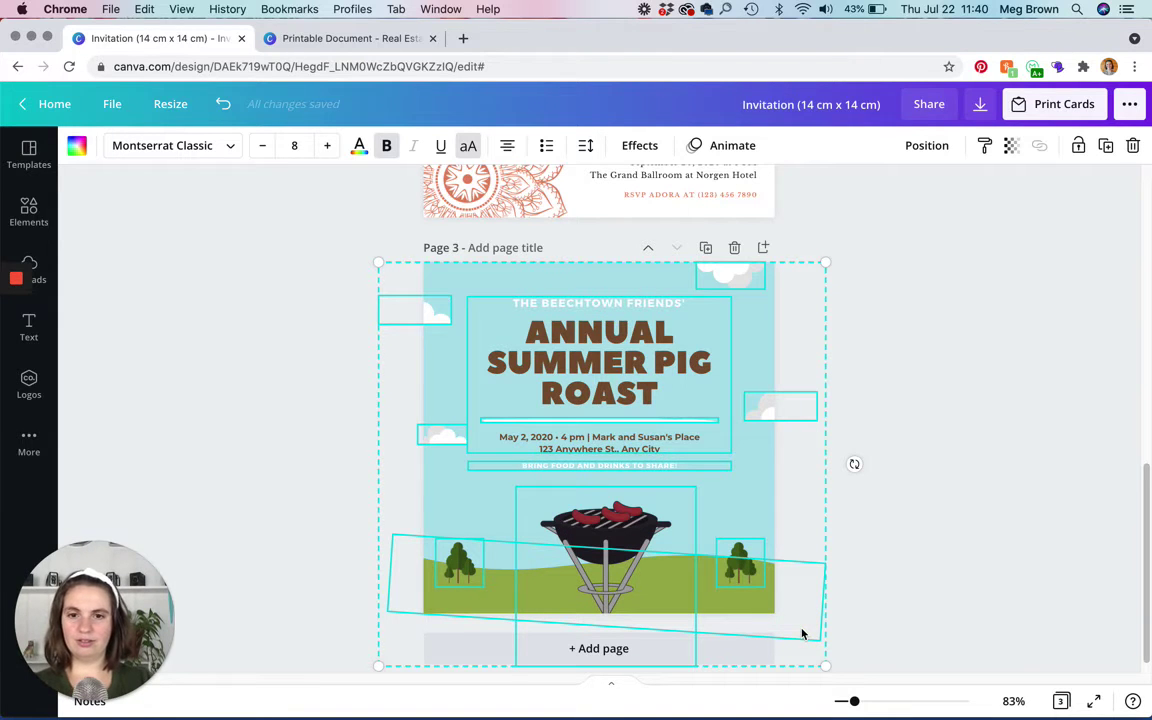
pyautogui.click(337, 38)
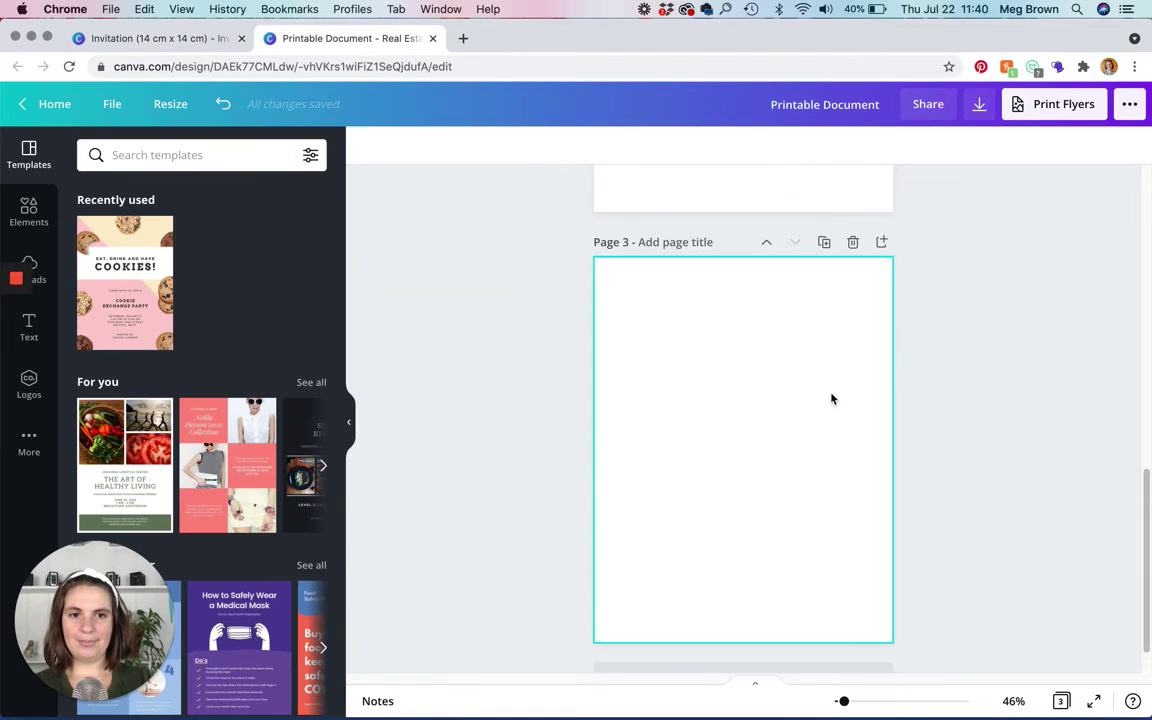
pyautogui.click(808, 406)
pyautogui.press('super+v')
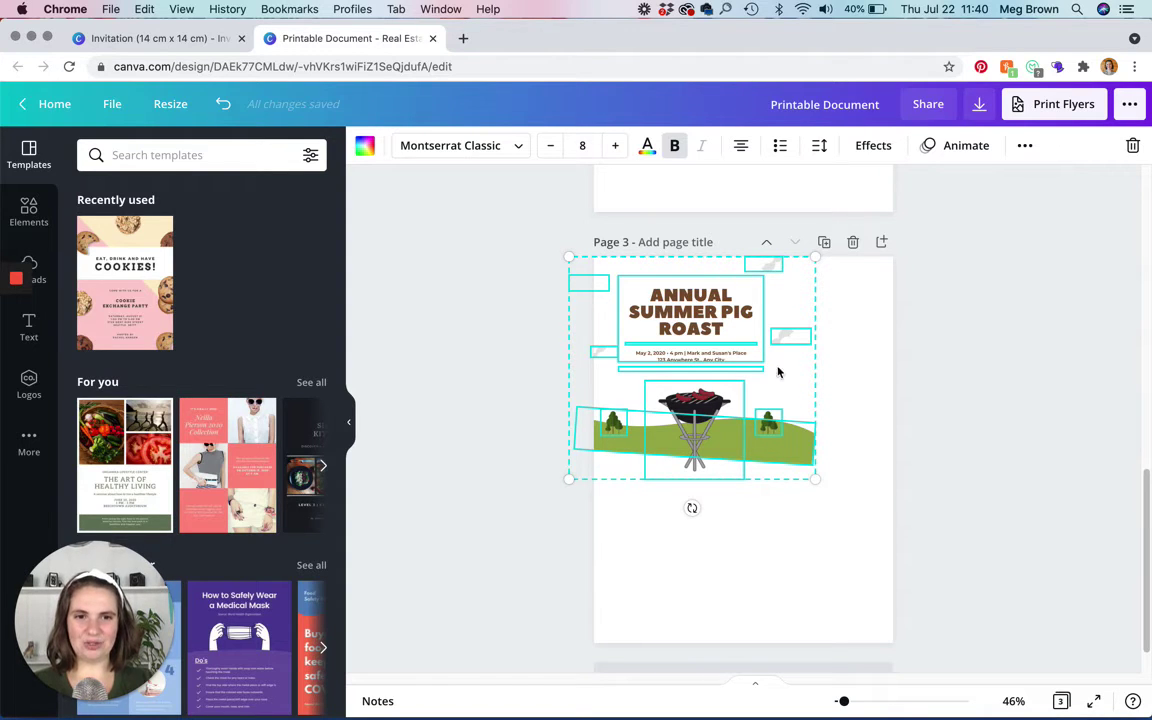
# - Add a square from an Elements search for 'square' and colour it light blue
pyautogui.click(146, 40)
pyautogui.click(885, 378)
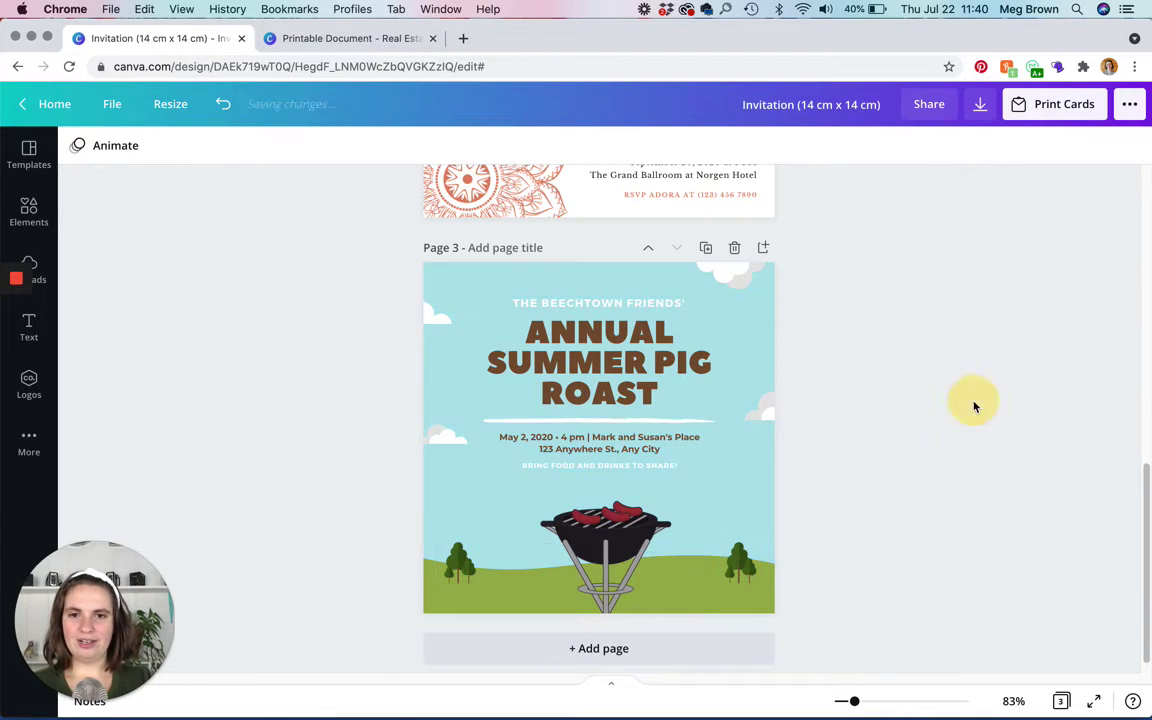
pyautogui.click(29, 210)
pyautogui.click(162, 155)
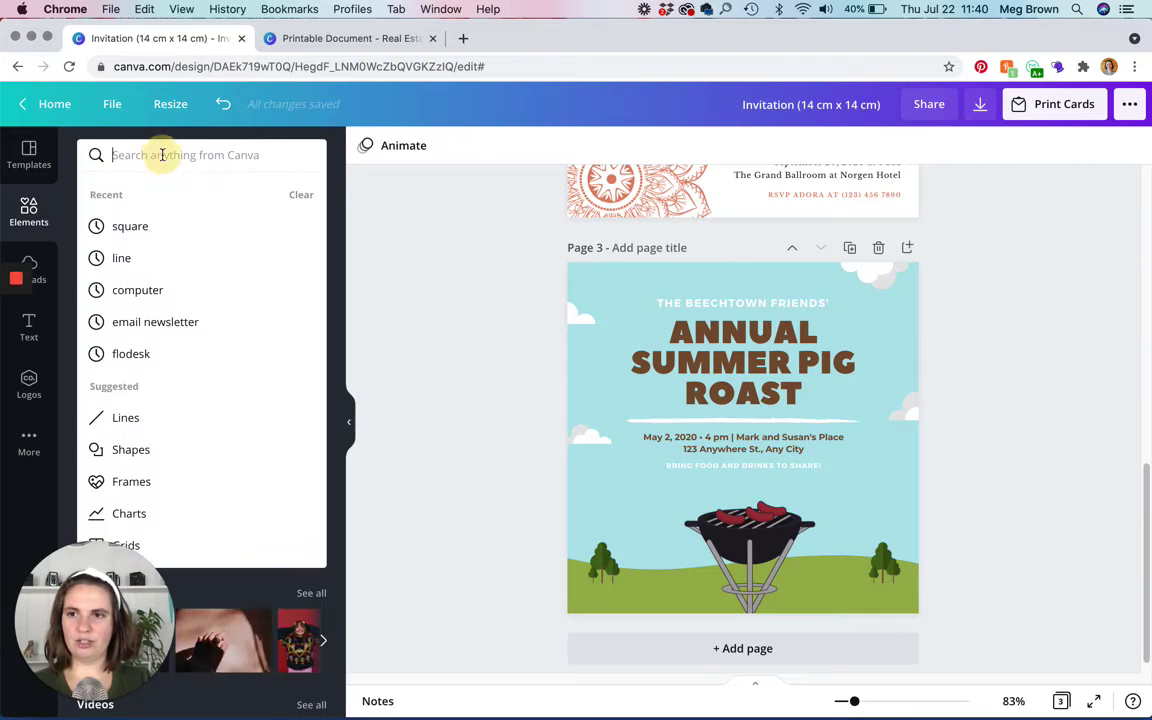
pyautogui.write('square')
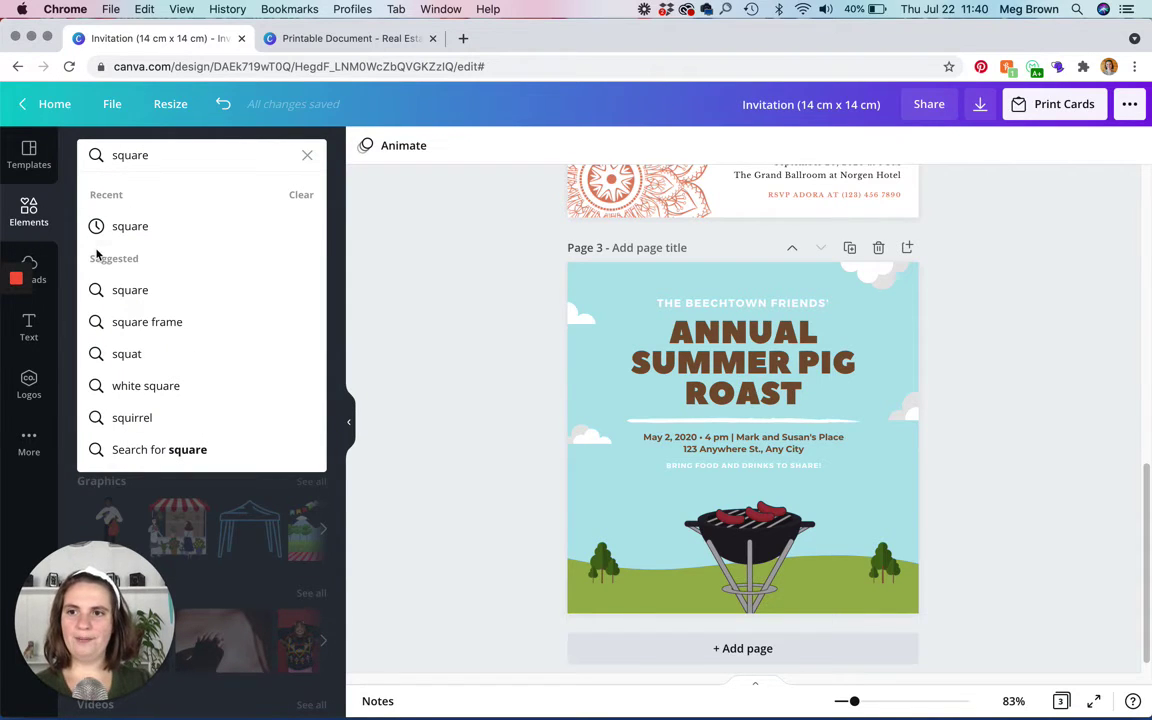
pyautogui.click(105, 229)
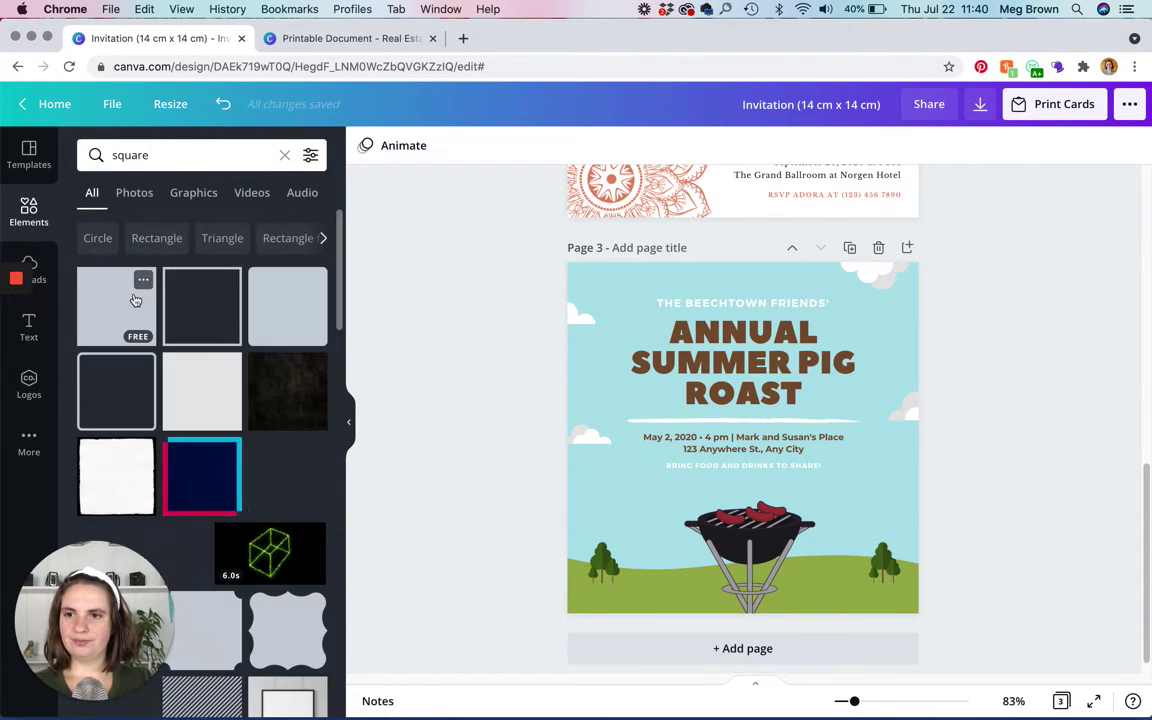
pyautogui.click(136, 300)
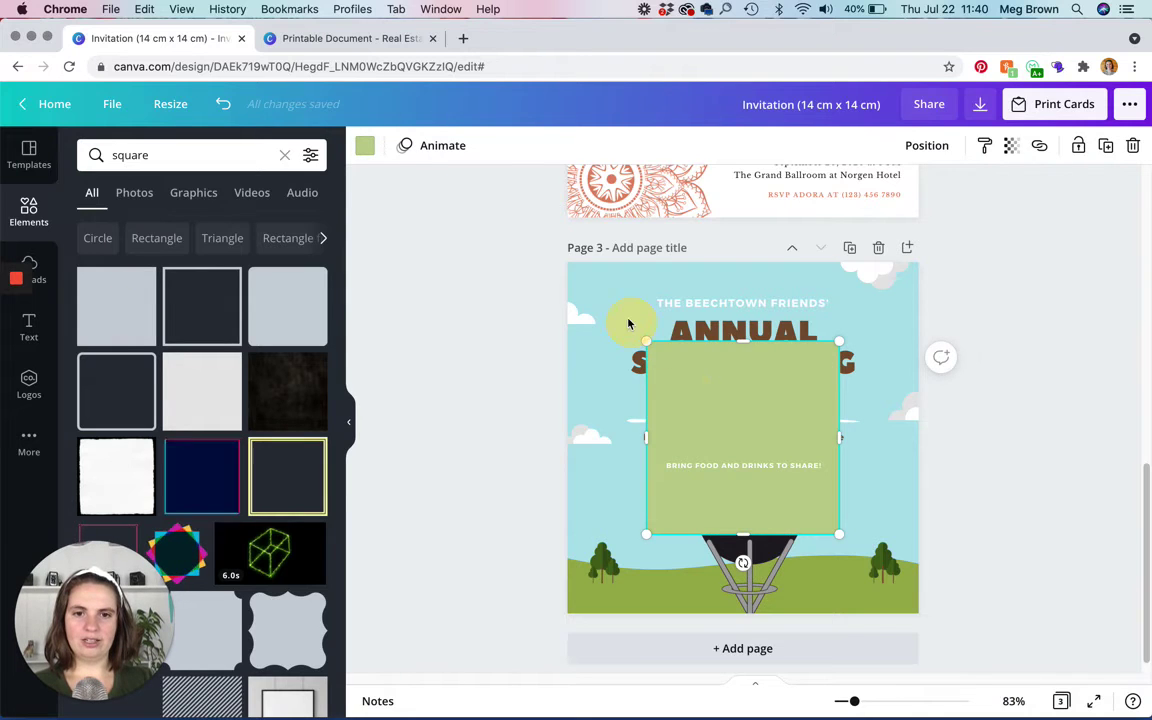
pyautogui.moveTo(698, 378); pyautogui.dragTo(618, 303)
pyautogui.click(365, 147)
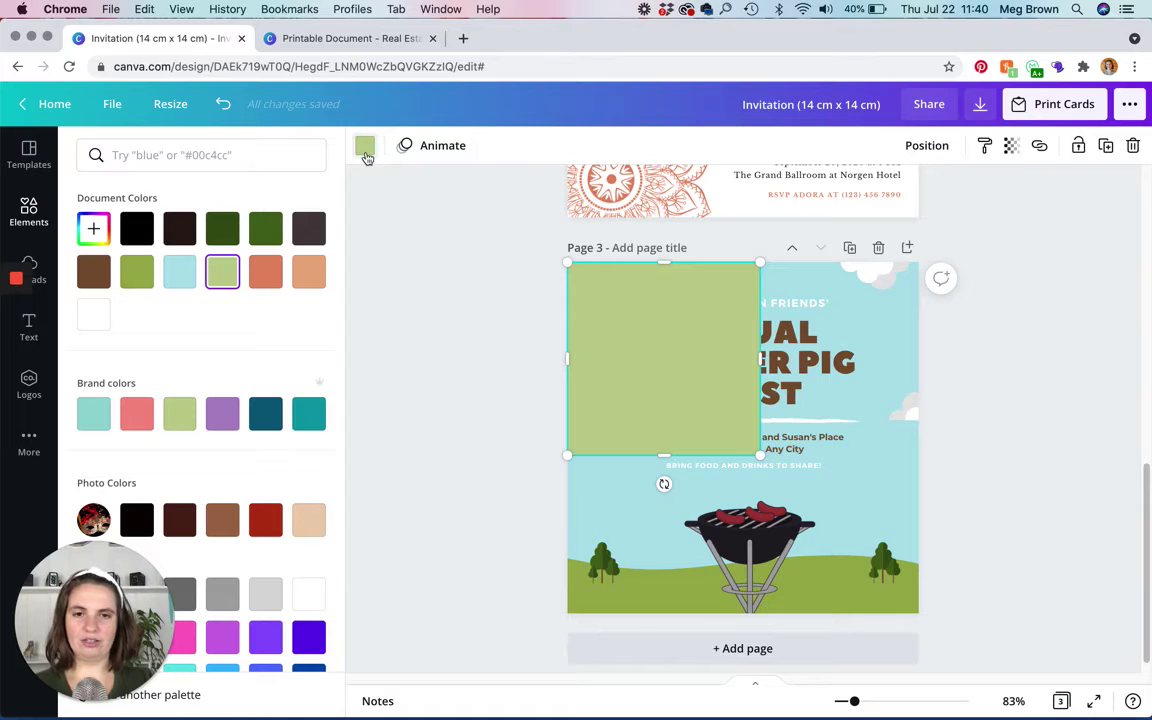
pyautogui.click(179, 279)
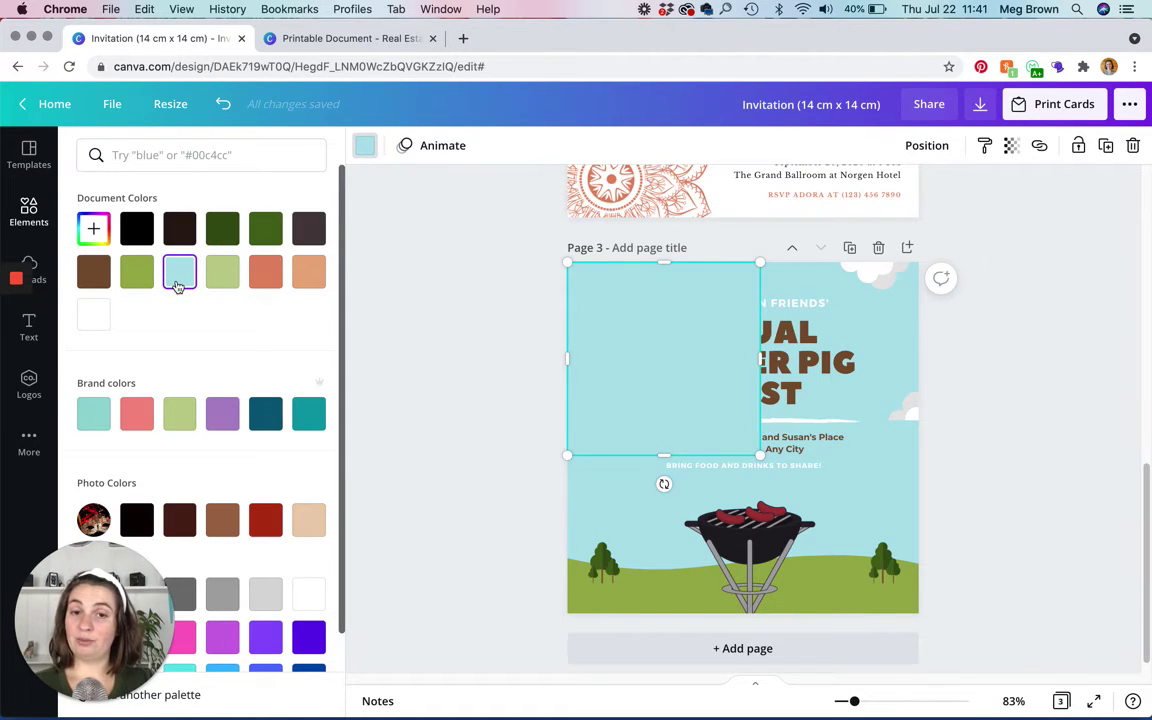
pyautogui.click(452, 318)
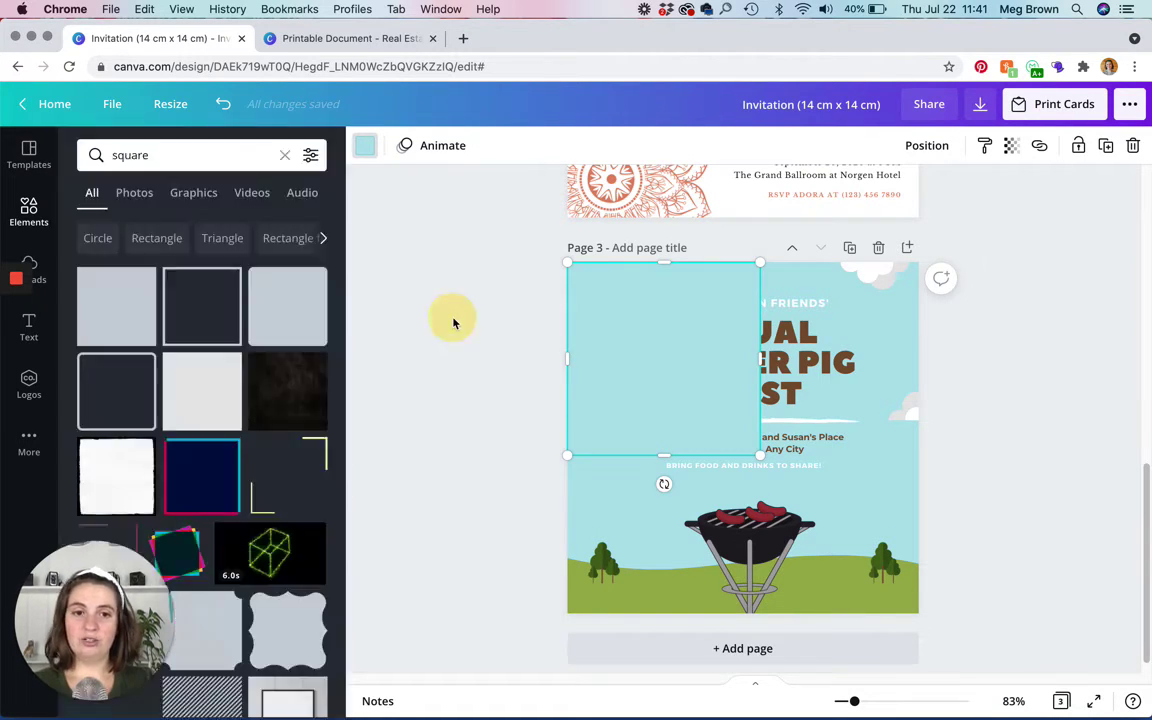
# - Set page 3's background colour to white
pyautogui.click(902, 343)
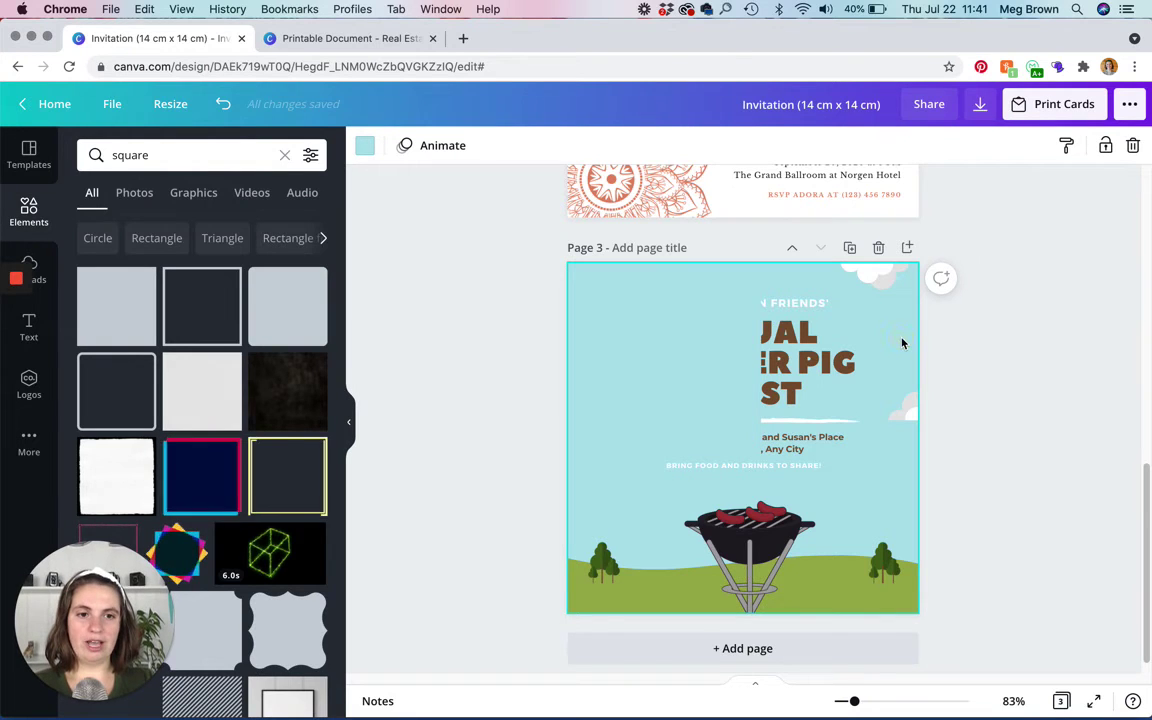
pyautogui.click(365, 144)
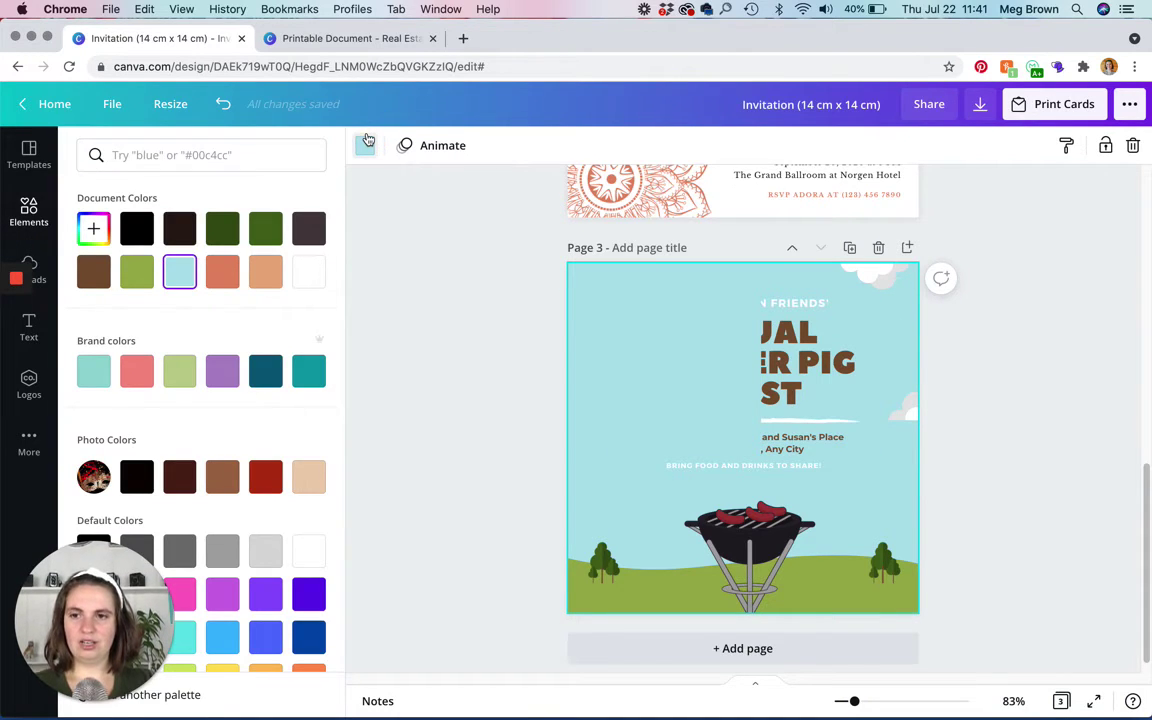
pyautogui.click(310, 275)
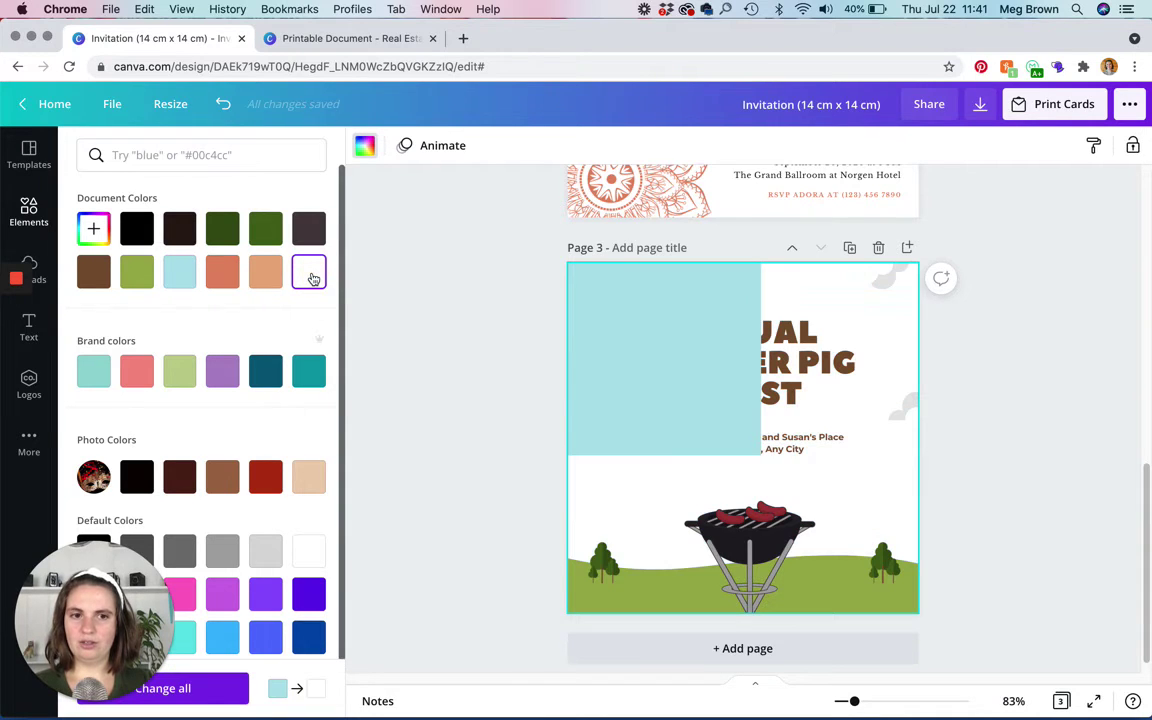
pyautogui.click(1108, 386)
# - Enlarge the light-blue square to cover the whole page and send it to the back
pyautogui.click(659, 353)
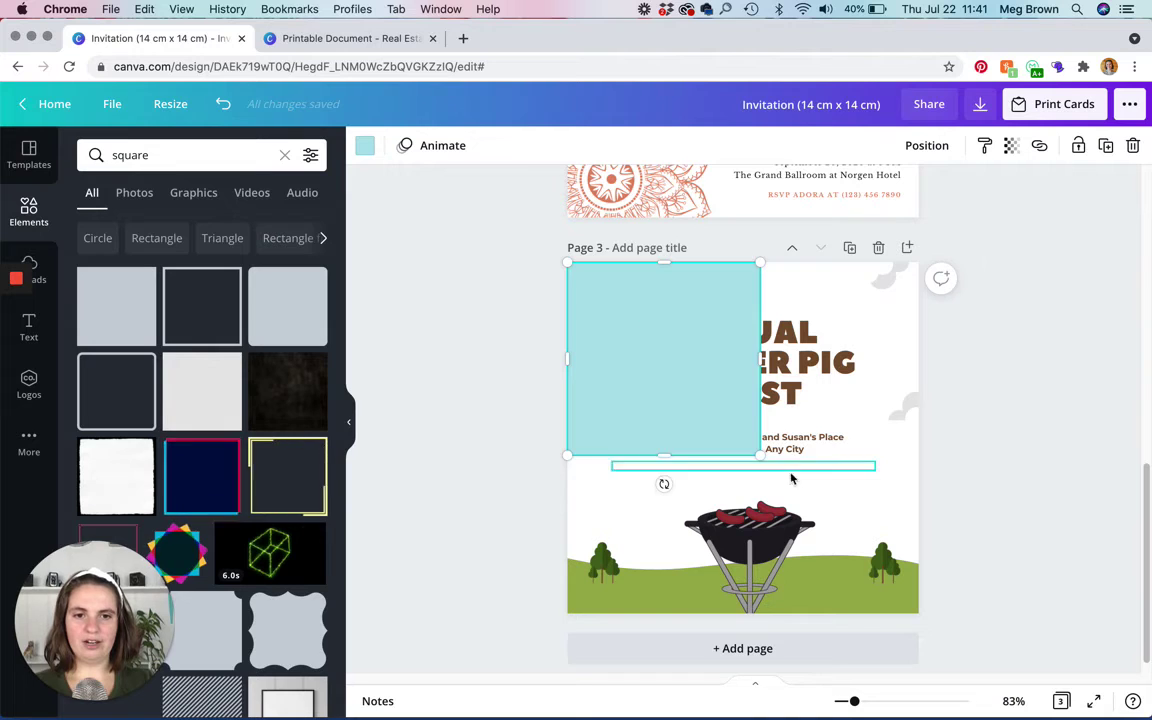
pyautogui.moveTo(760, 455); pyautogui.dragTo(920, 605)
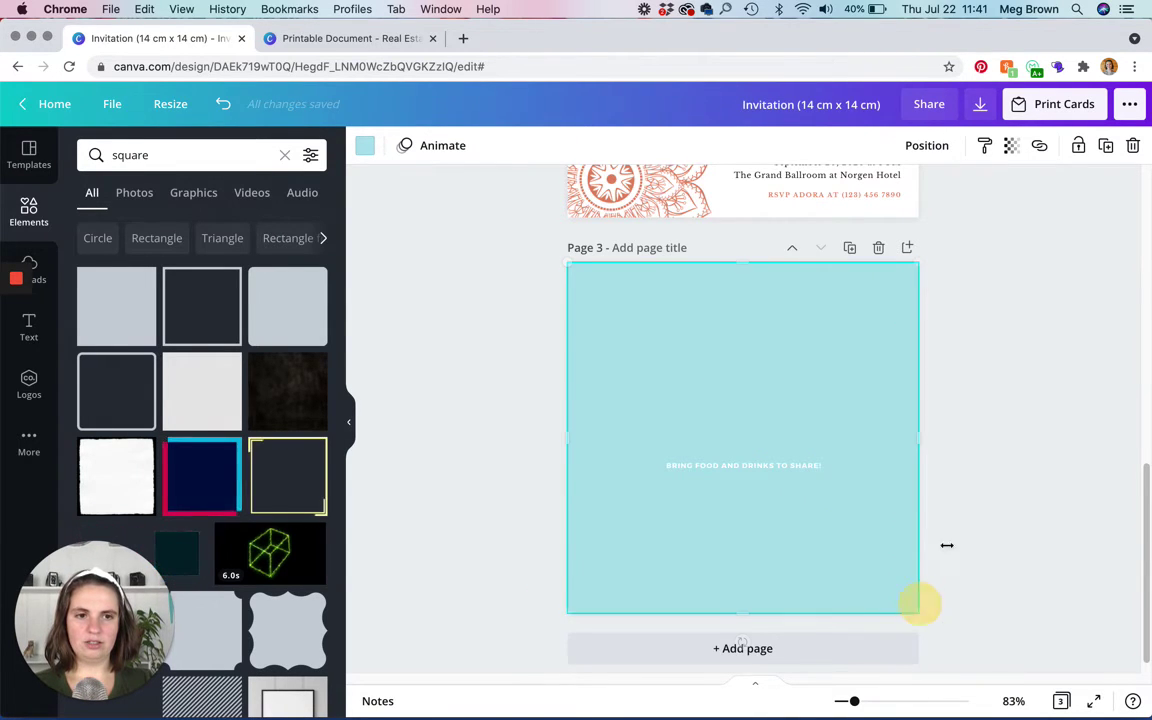
pyautogui.click(924, 146)
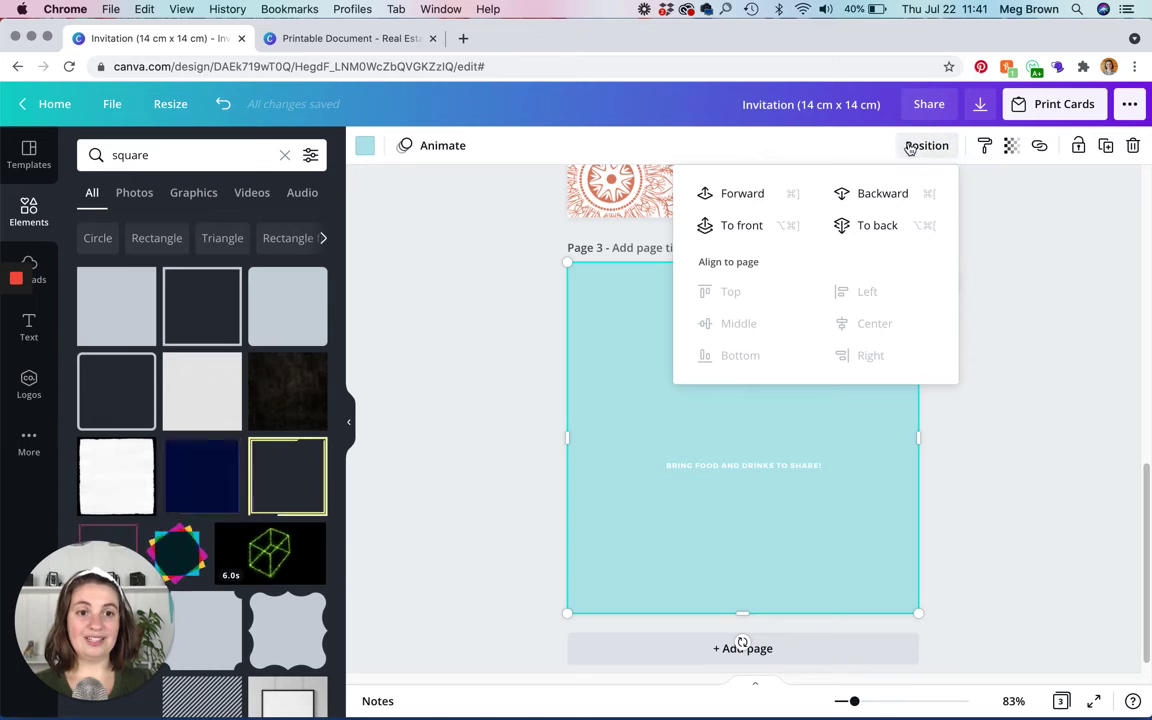
pyautogui.click(874, 225)
pyautogui.click(1053, 355)
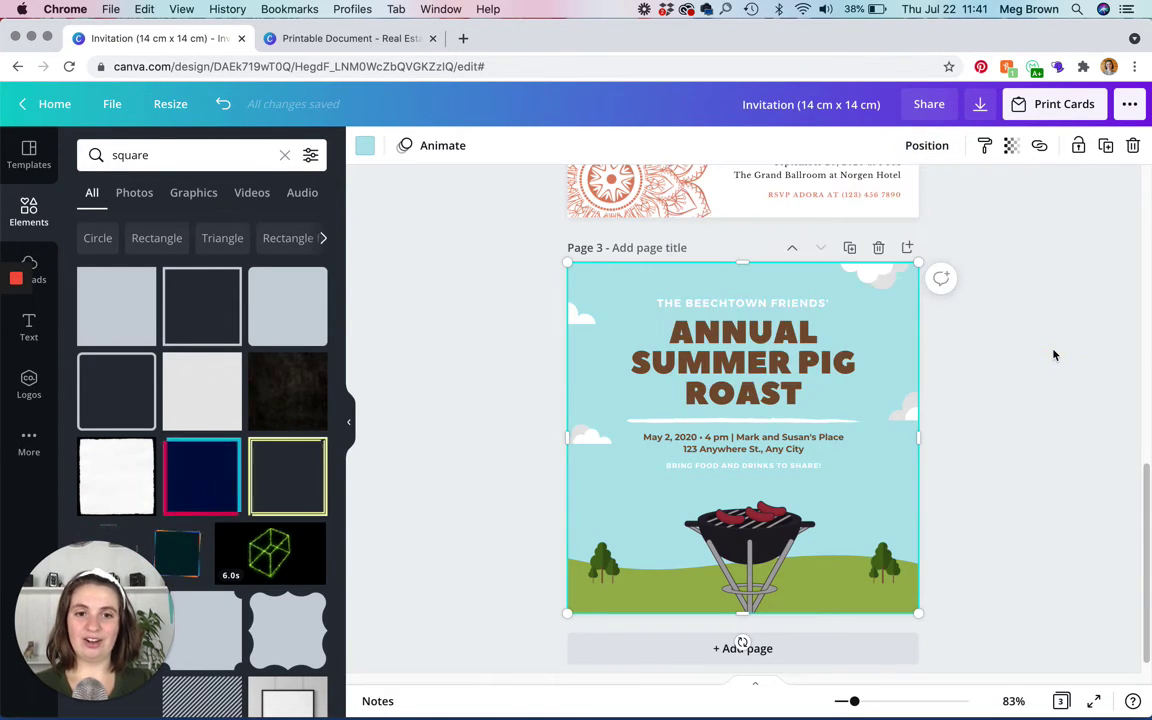
pyautogui.click(1050, 355)
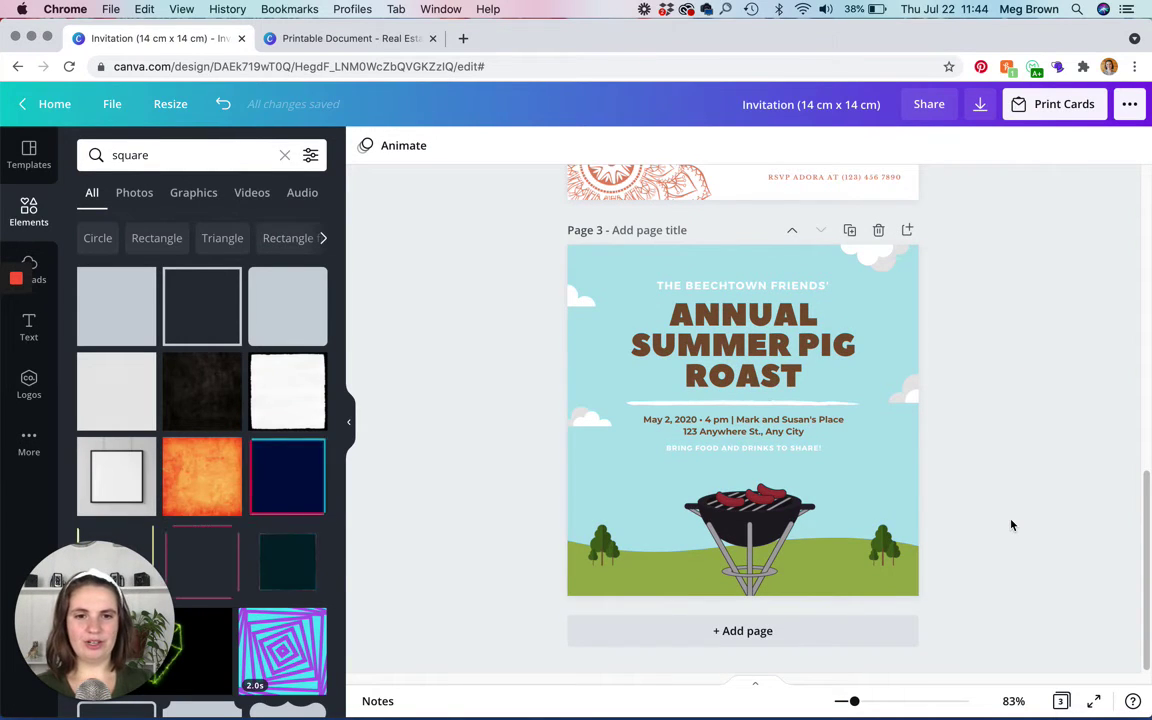
# - Paste the invitation onto printable page 3, then undo it because the background was missing
pyautogui.moveTo(527, 244); pyautogui.dragTo(957, 612)
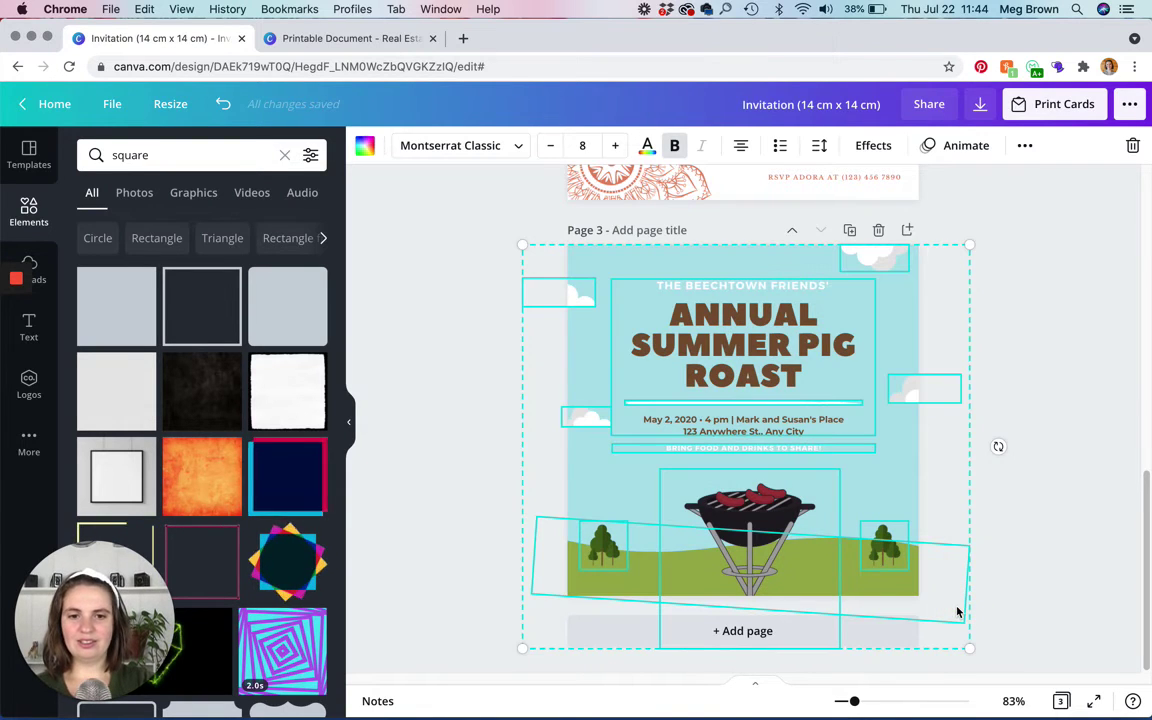
pyautogui.click(330, 38)
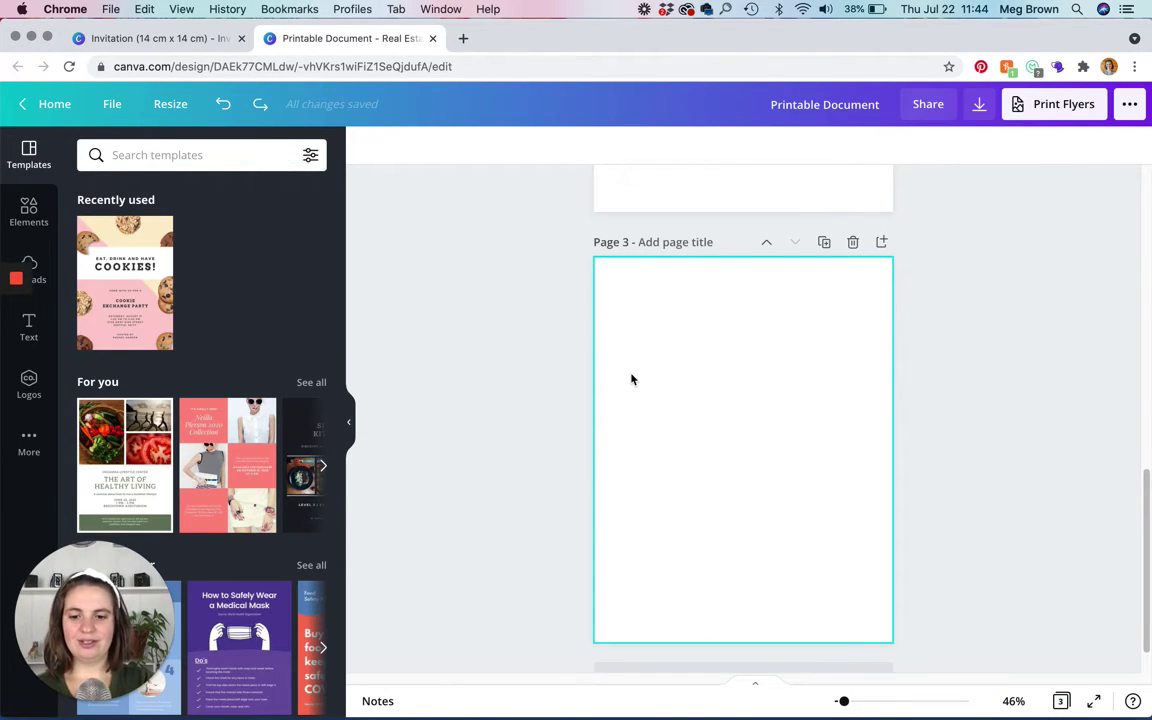
pyautogui.press('cmd+v')
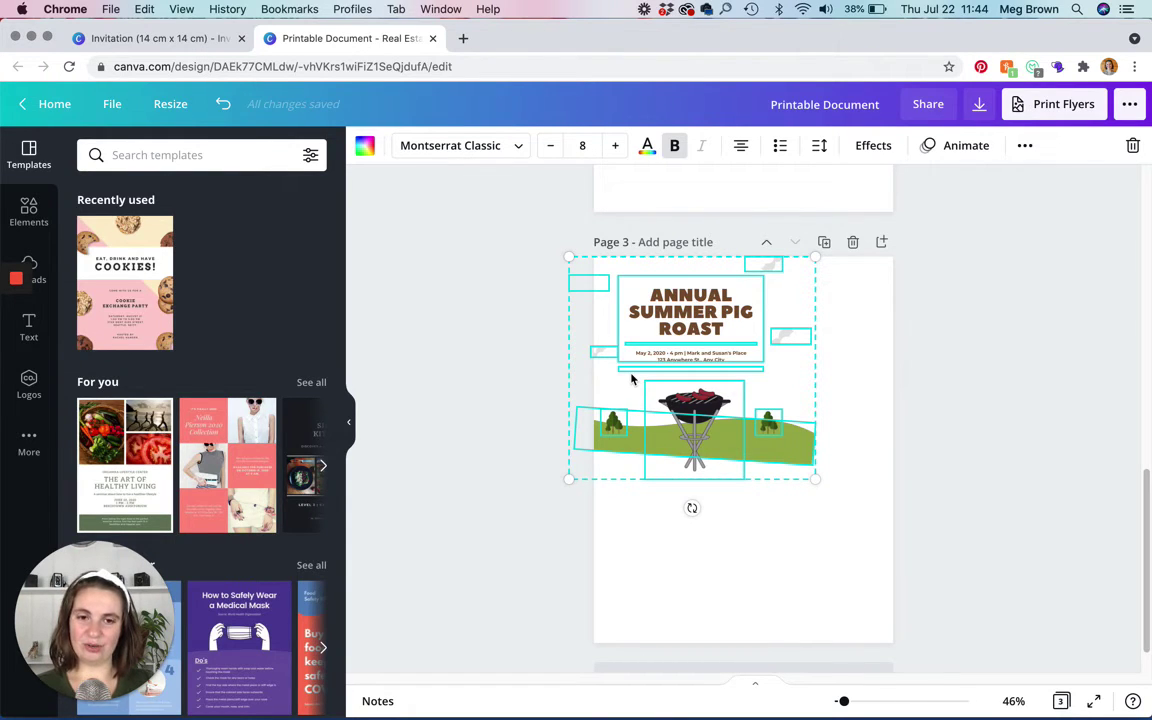
pyautogui.click(223, 105)
# - Reselect every element including the light-blue background square and paste them onto page 3
pyautogui.click(160, 38)
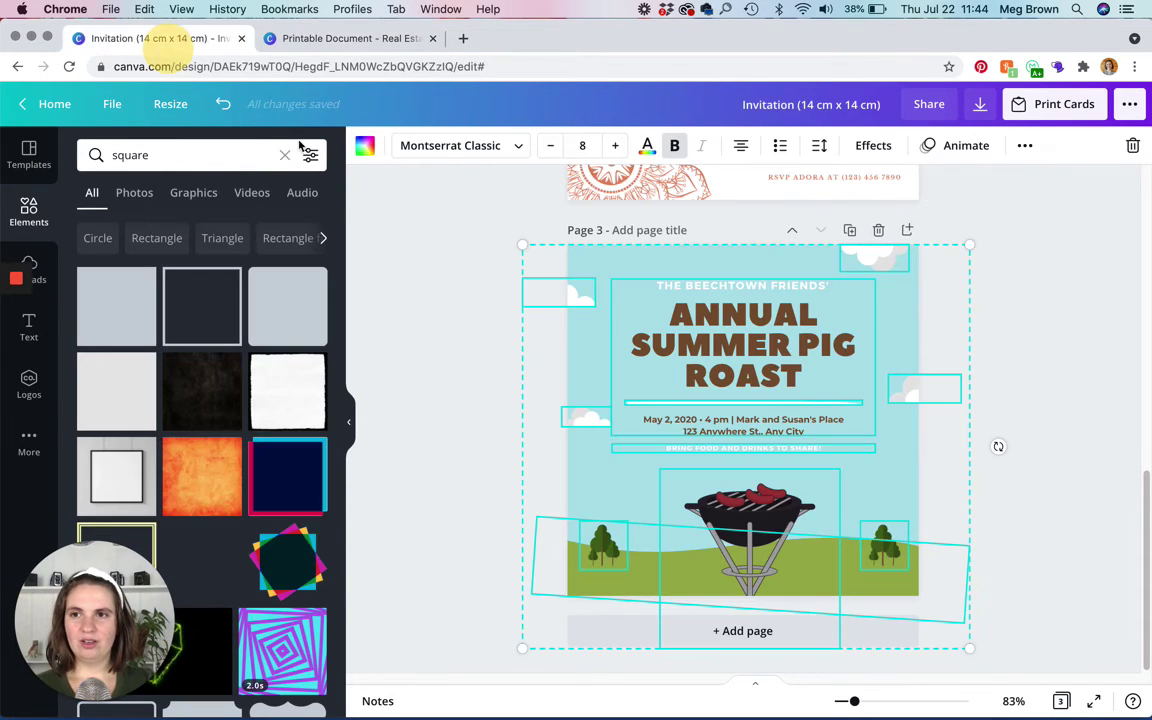
pyautogui.click(413, 275)
pyautogui.click(607, 273)
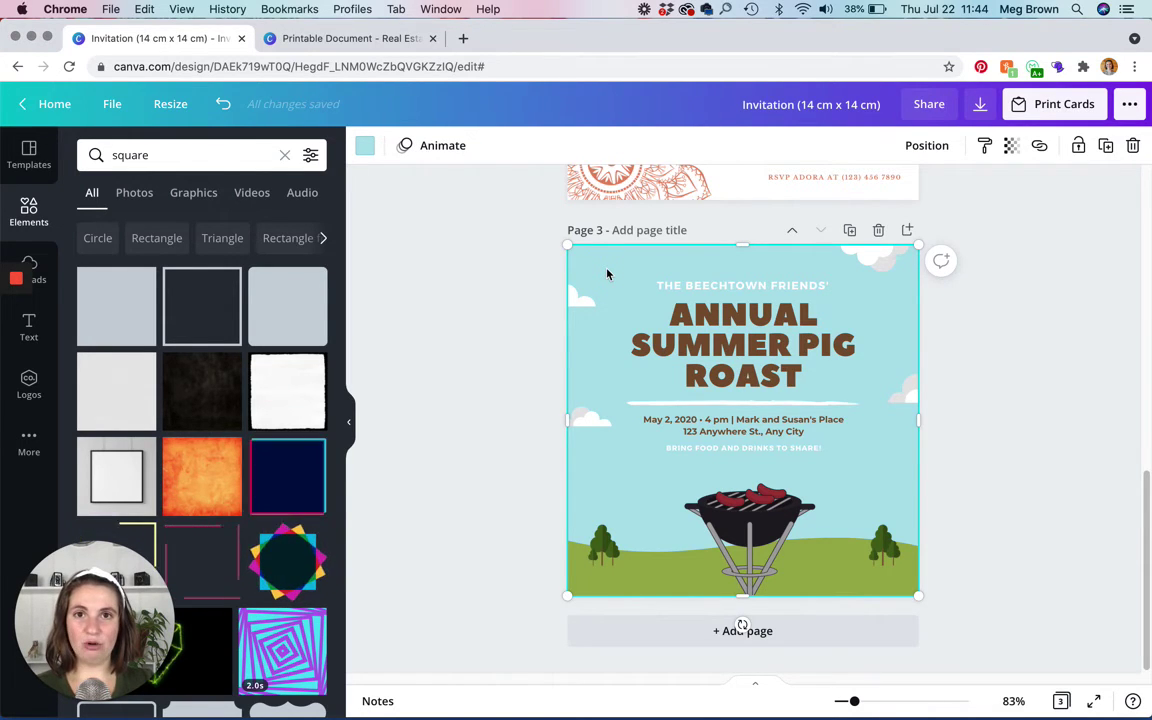
pyautogui.moveTo(531, 236); pyautogui.dragTo(962, 616)
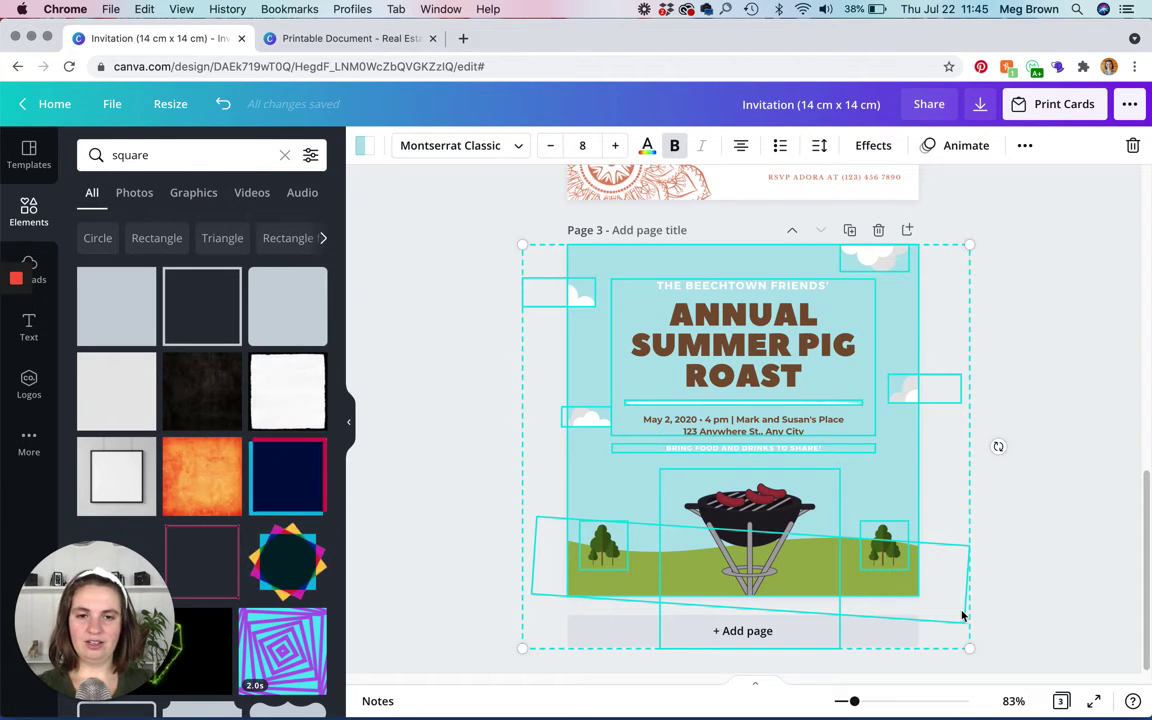
pyautogui.click(358, 39)
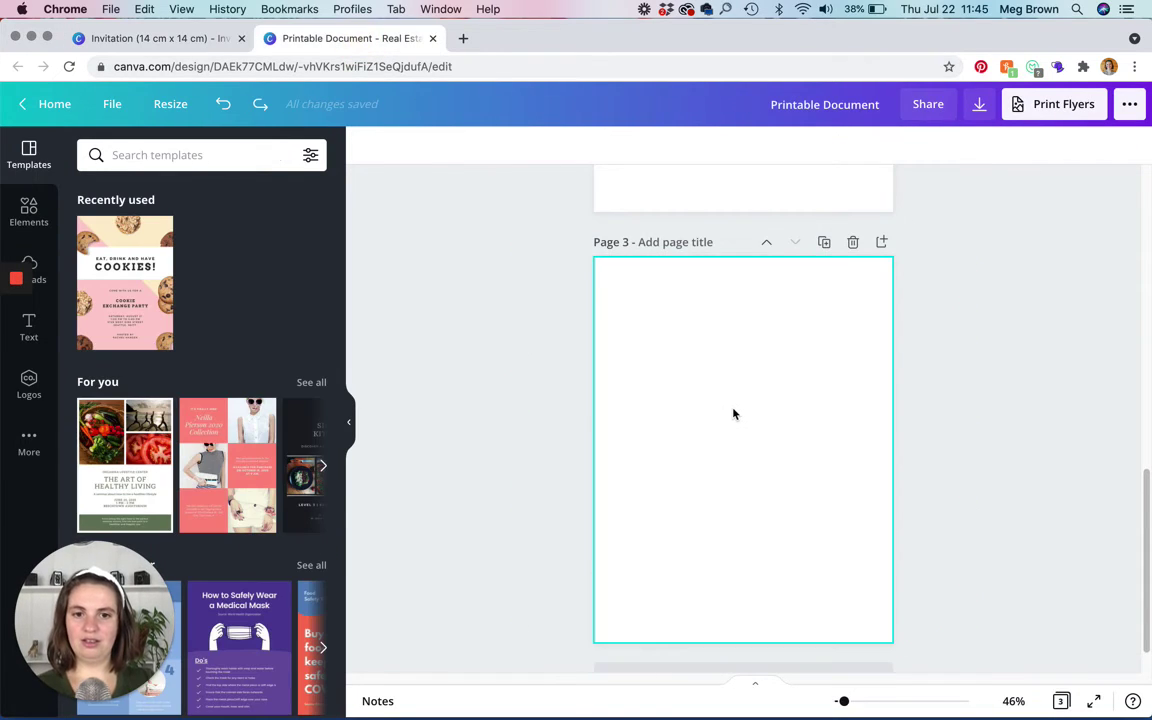
pyautogui.press('super+v')
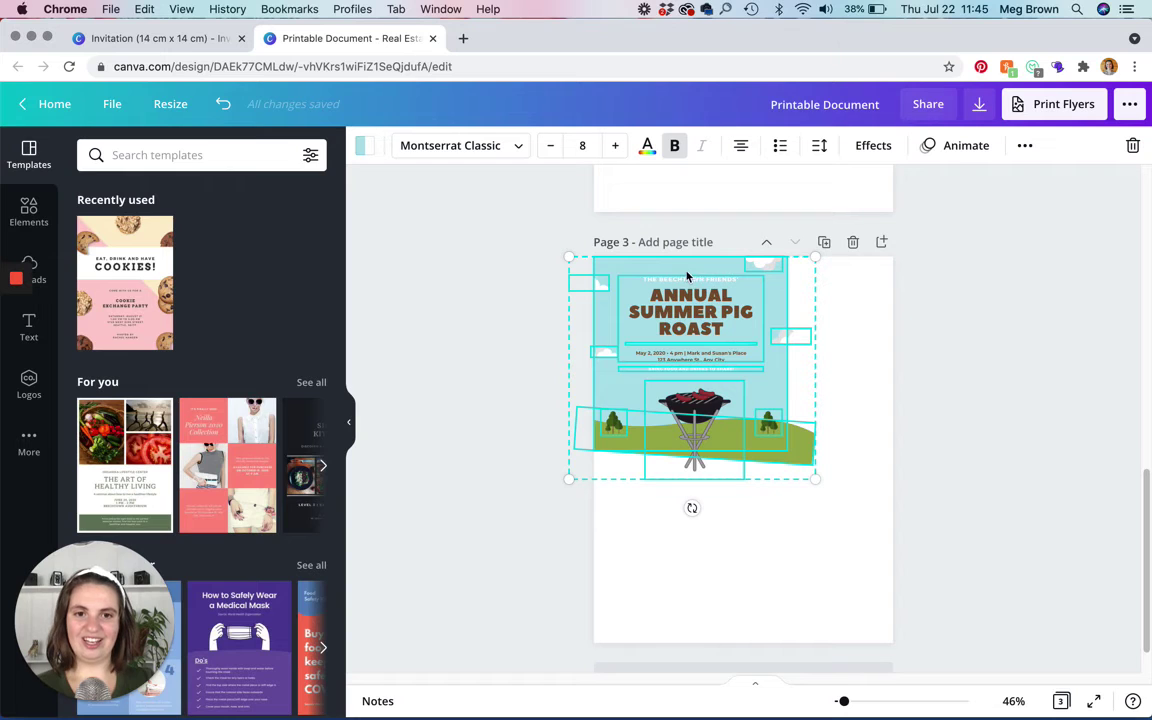
# - Drag the pasted Pig Roast invitation onto page 3 and align it to the magenta centre guides
pyautogui.moveTo(686, 274); pyautogui.dragTo(732, 323)
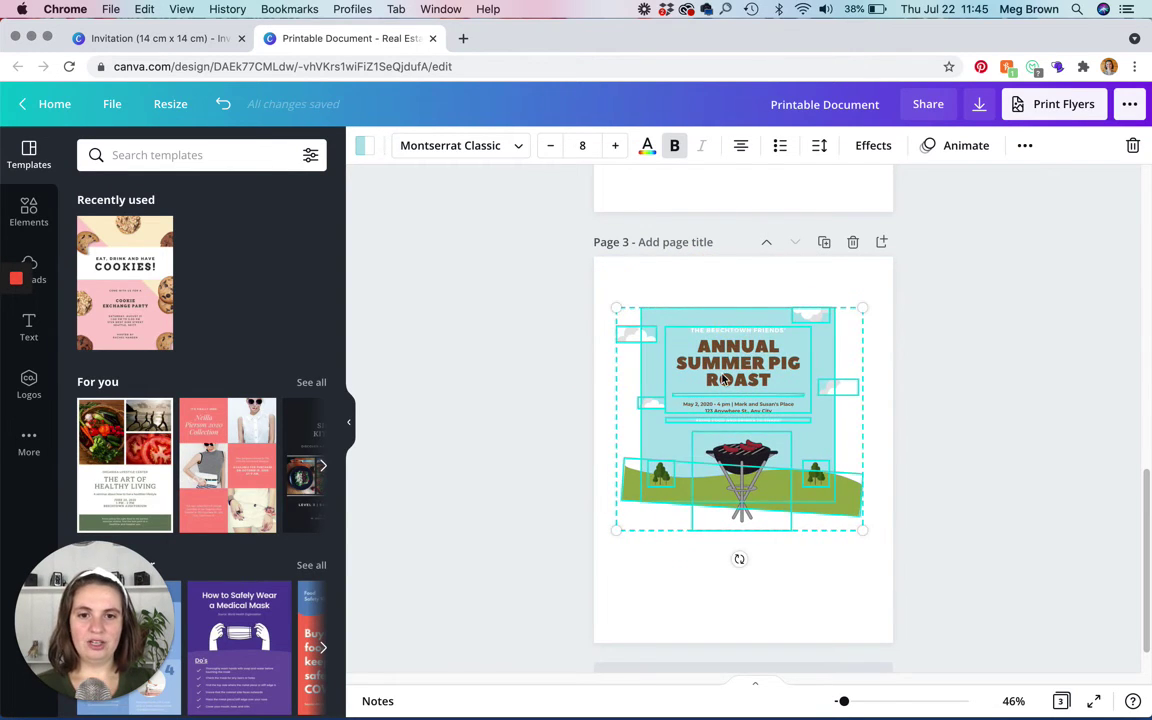
pyautogui.click(584, 340)
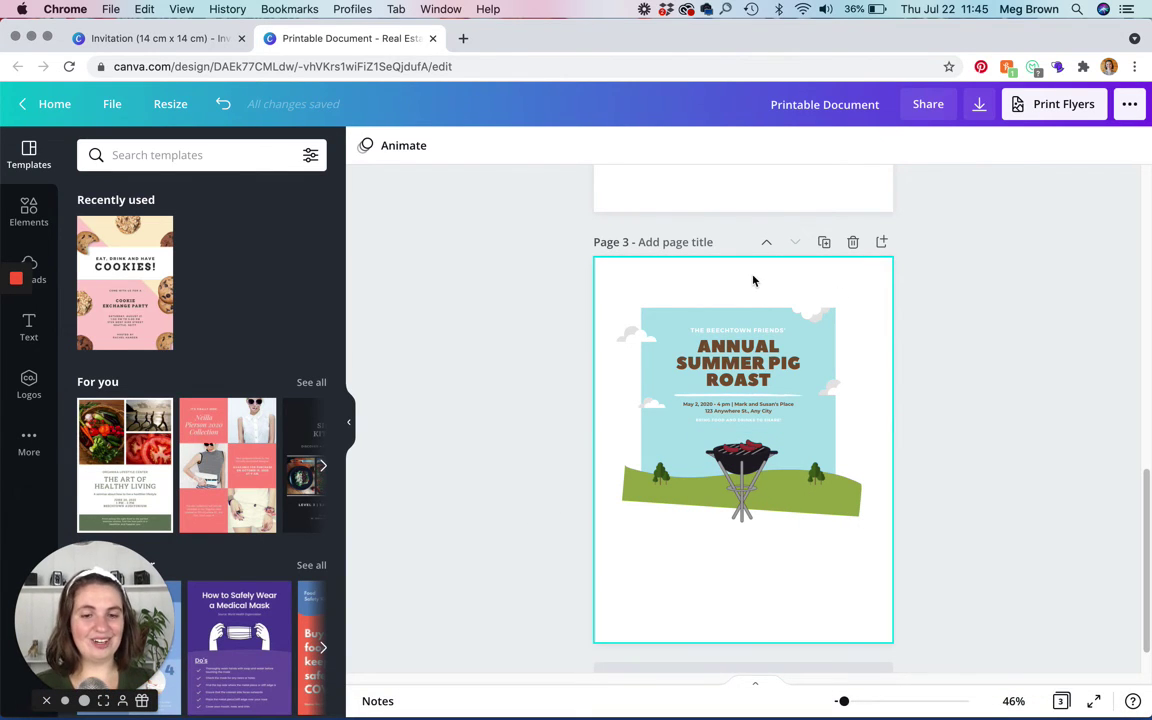
pyautogui.moveTo(631, 286); pyautogui.dragTo(861, 540)
pyautogui.moveTo(748, 374); pyautogui.dragTo(757, 399)
pyautogui.click(1067, 291)
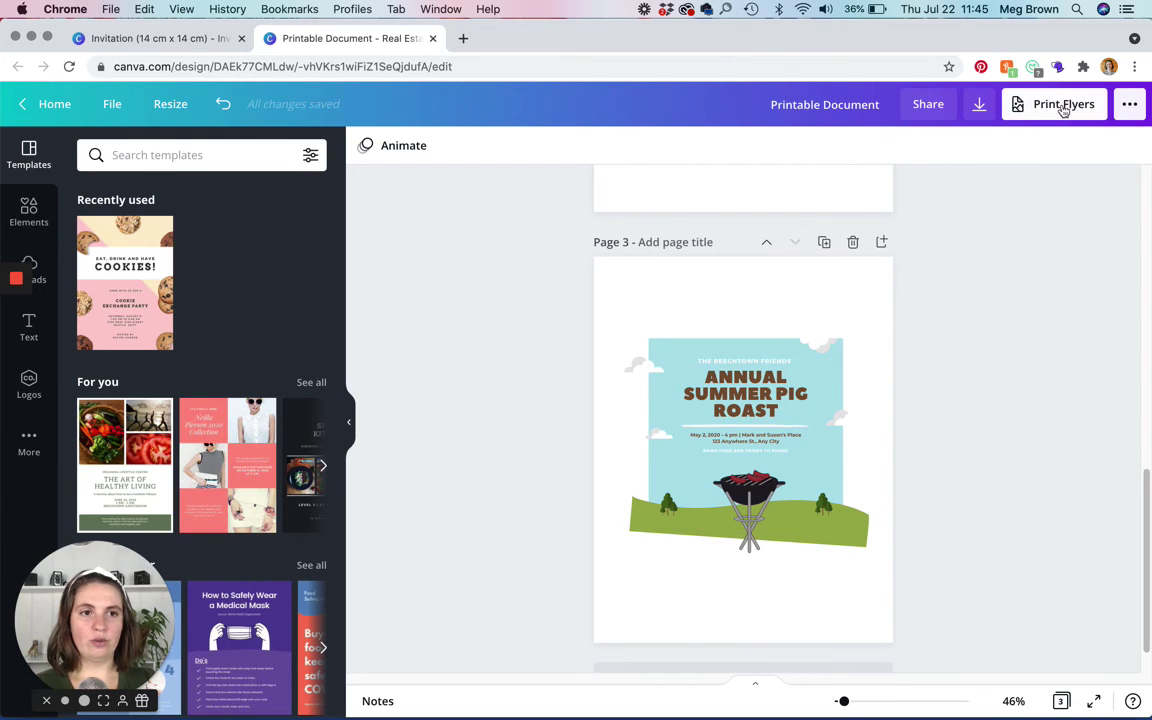
pyautogui.click(977, 110)
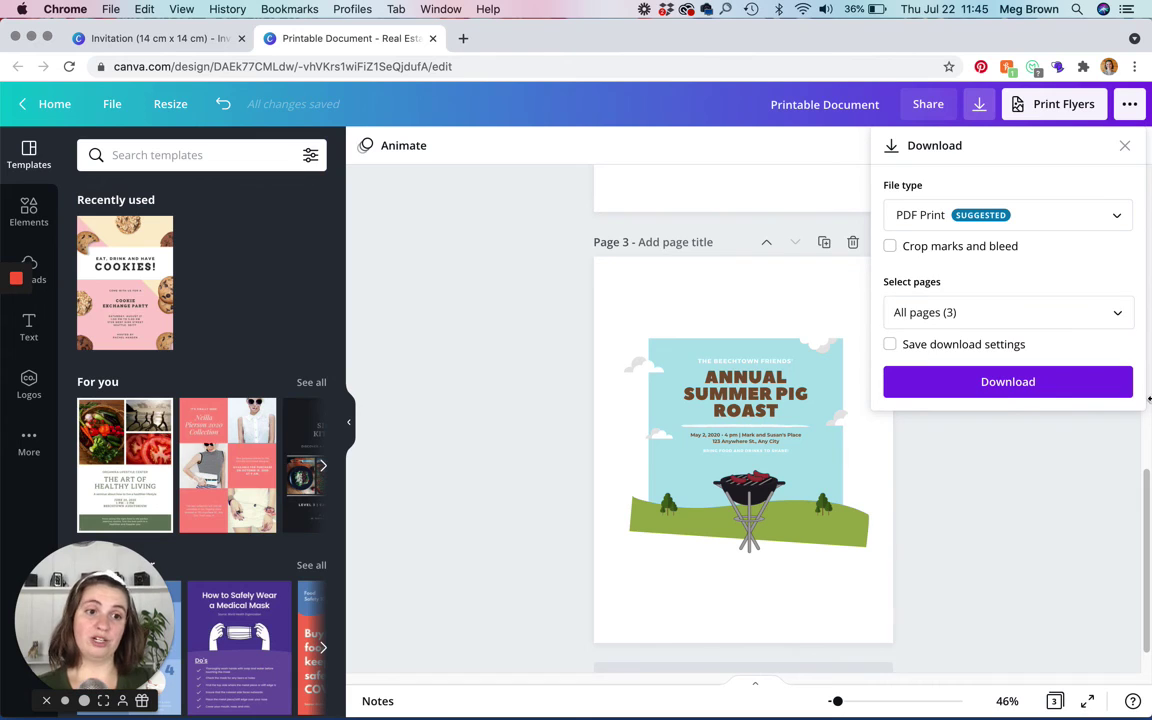
pyautogui.click(1108, 318)
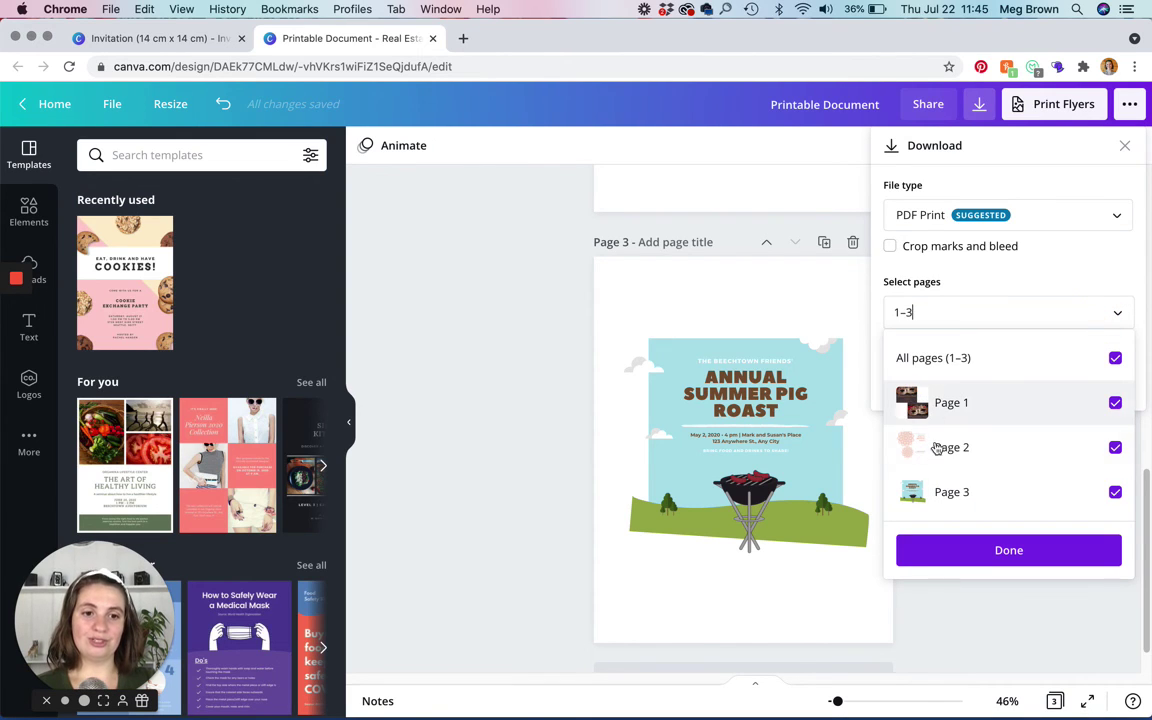
pyautogui.click(1115, 359)
pyautogui.click(1080, 232)
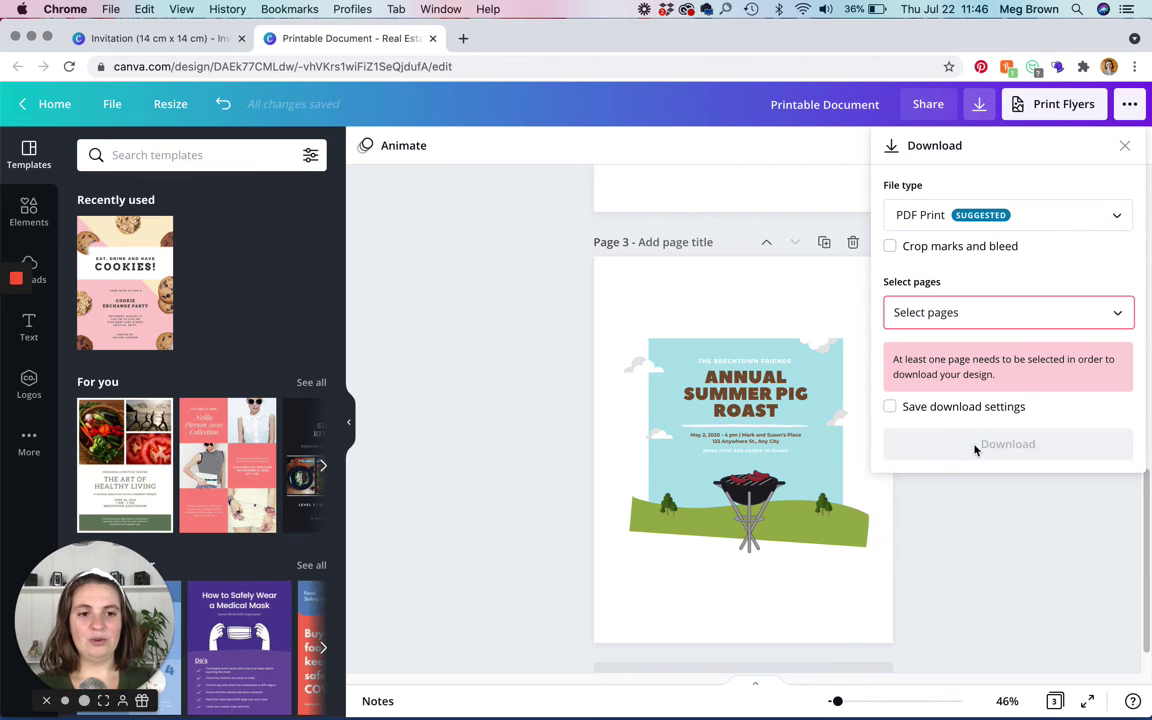
pyautogui.click(488, 381)
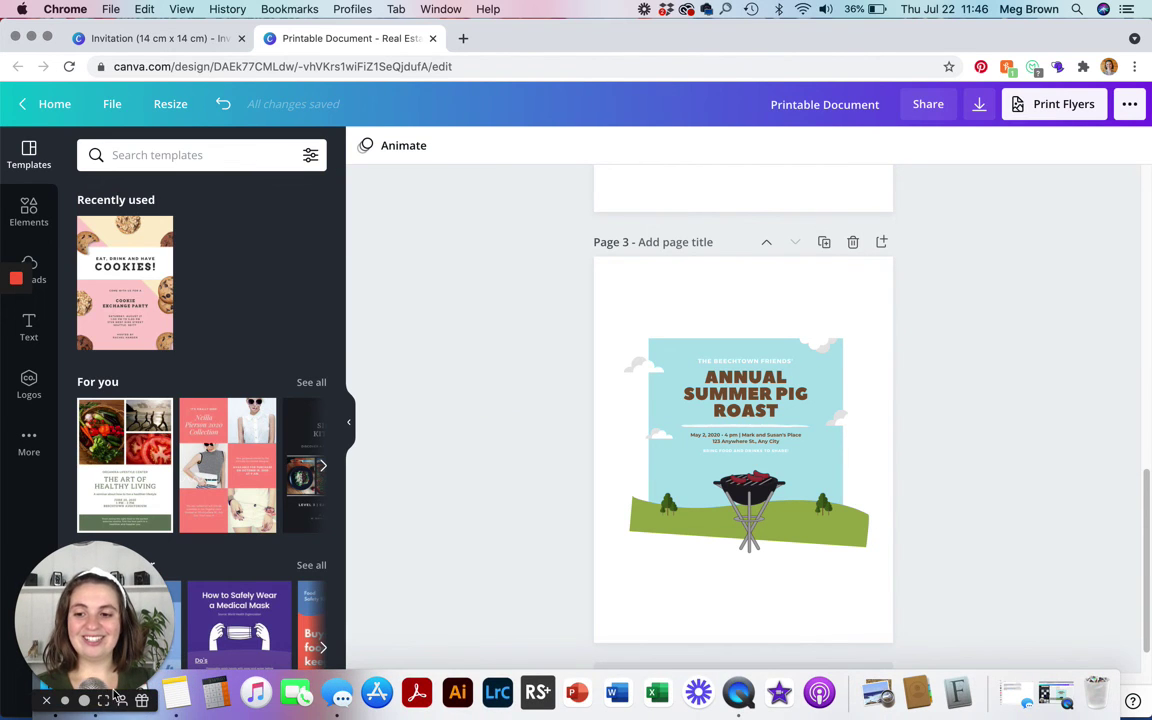
pyautogui.click(84, 700)
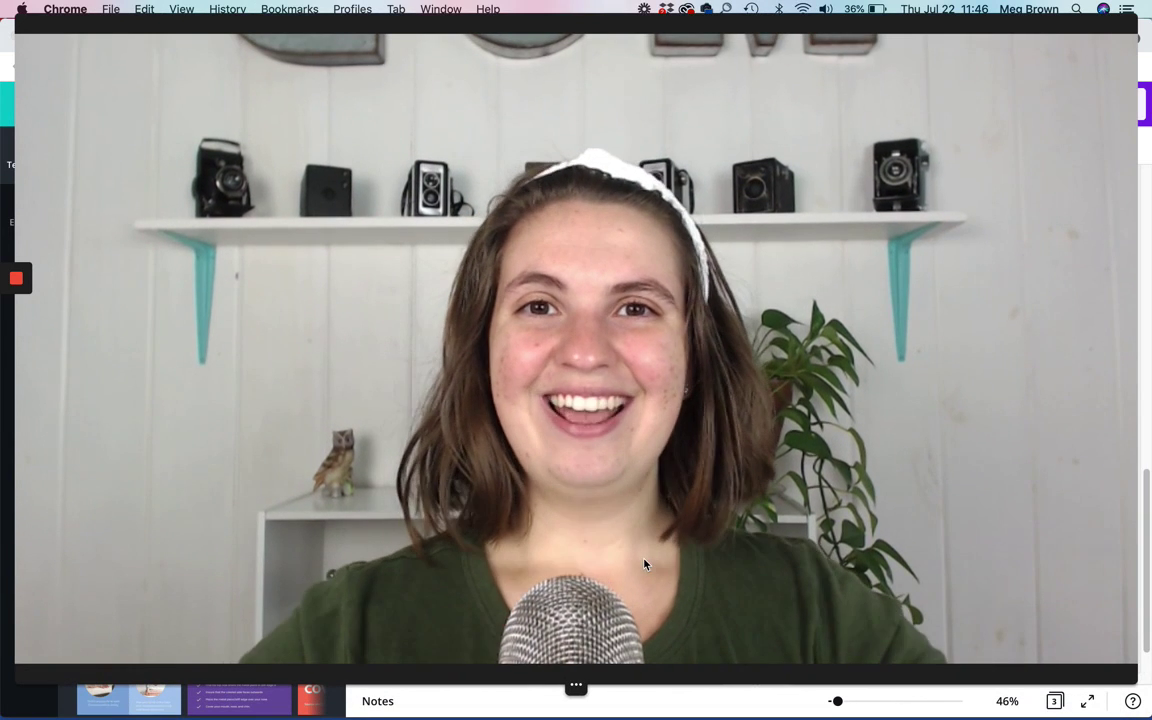